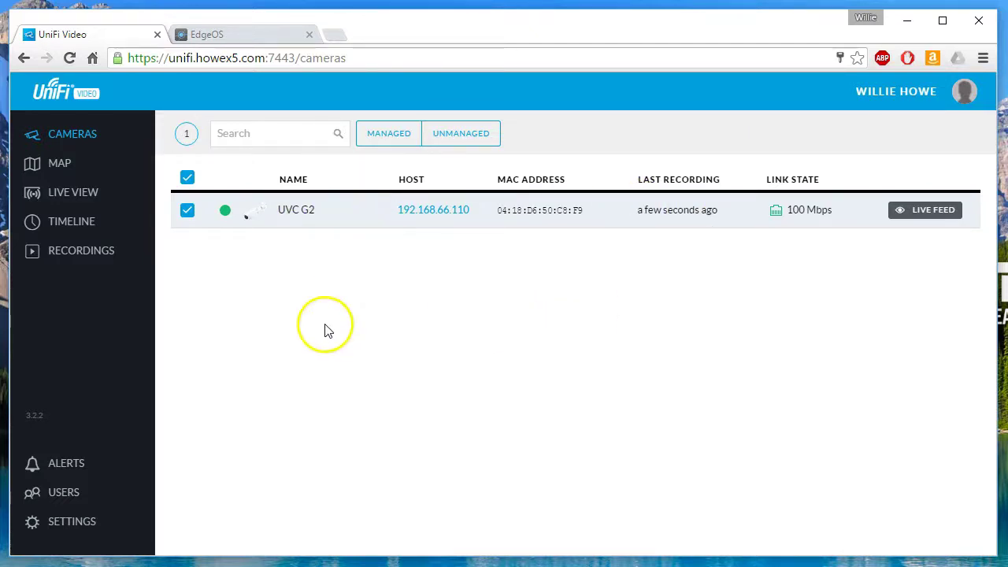
# Sign in to the EdgeOS router login page with the router username and password.
pyautogui.click(272, 35)
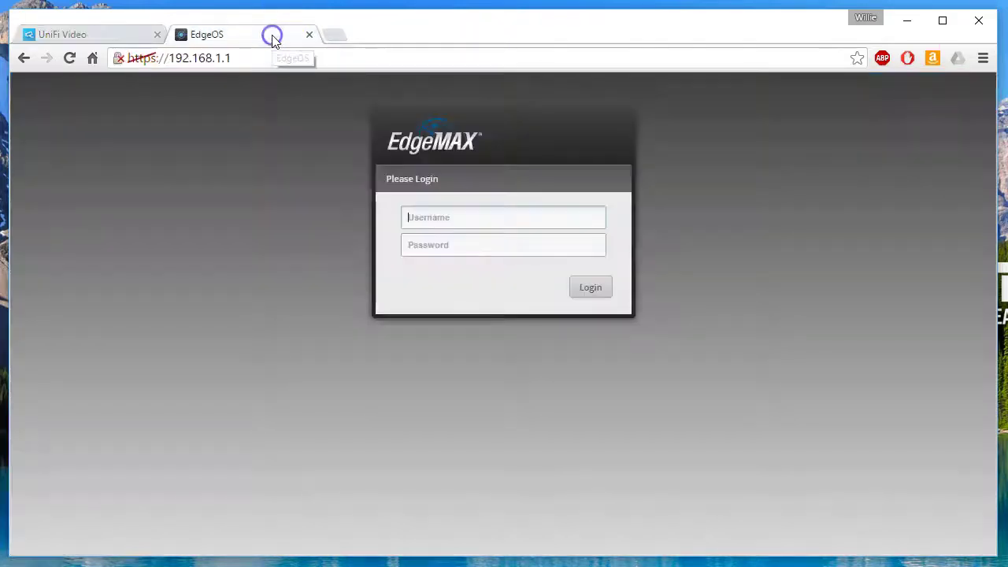
pyautogui.click(432, 225)
pyautogui.write('ubnt')
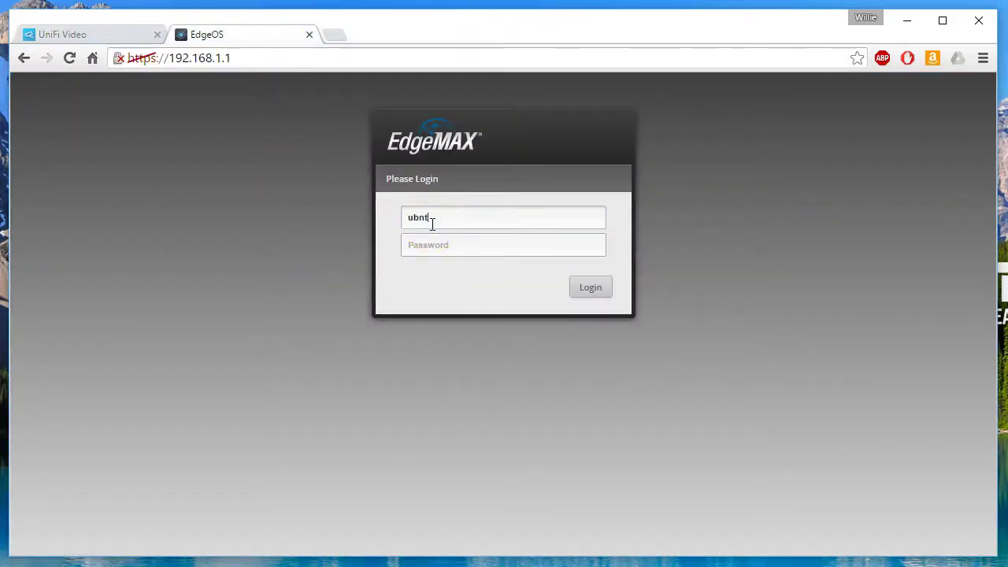
pyautogui.press('Tab')
pyautogui.write('ubn')
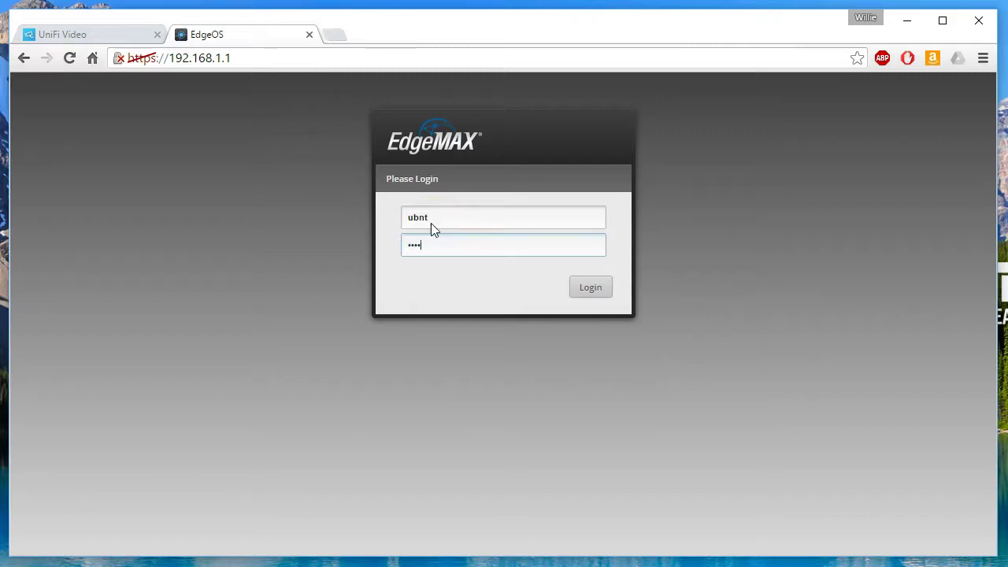
pyautogui.write('t')
pyautogui.press('Return')
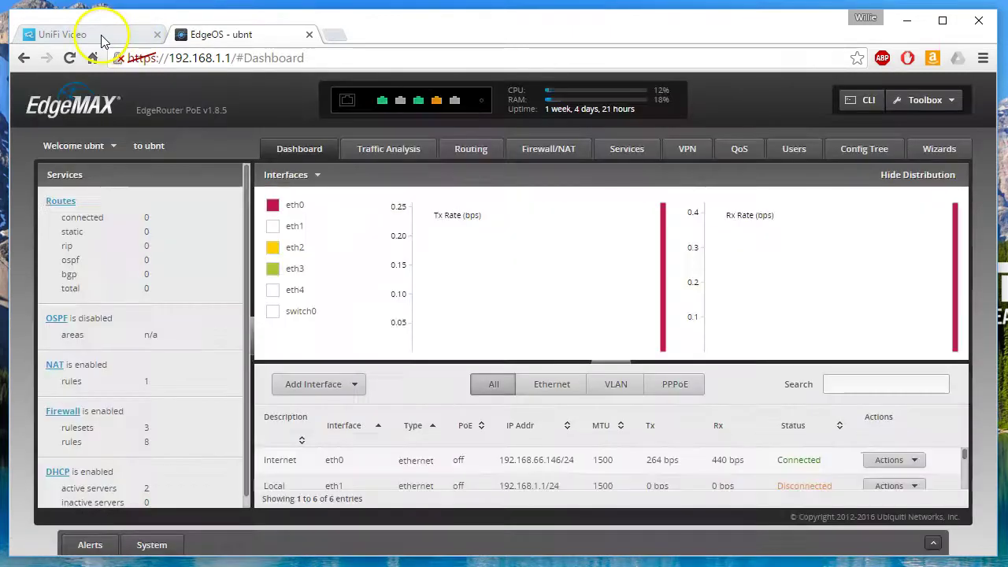
# Check the unifi.howex5.com server address on the UniFi Video page, then return to EdgeOS.
pyautogui.click(101, 34)
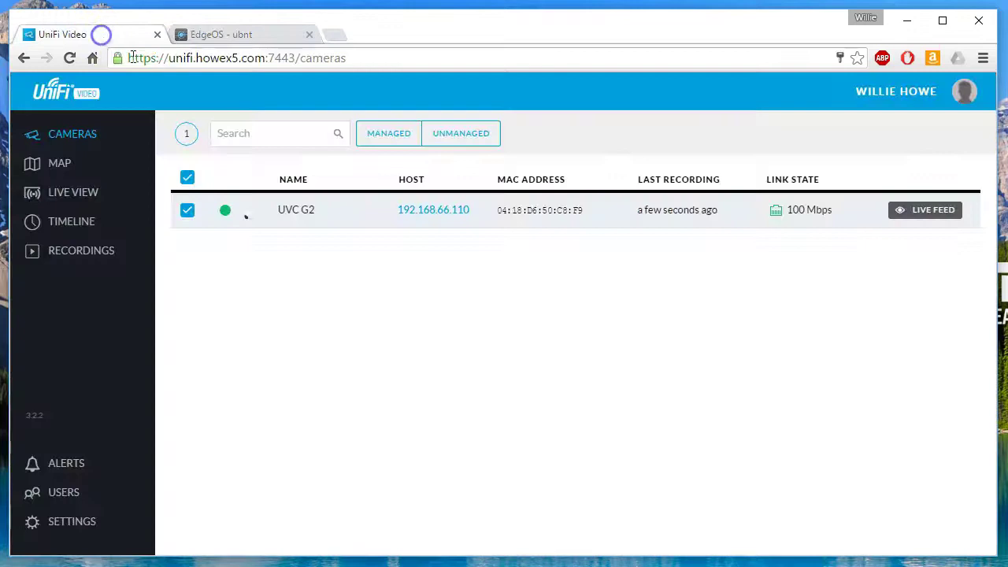
pyautogui.moveTo(170, 61); pyautogui.dragTo(267, 60)
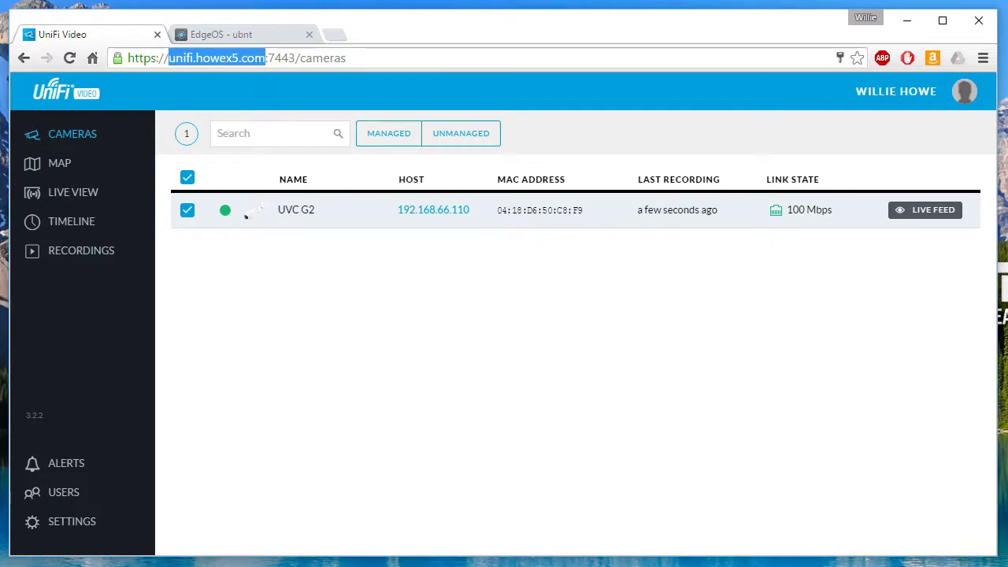
pyautogui.moveTo(157, 58); pyautogui.dragTo(201, 65)
pyautogui.click(230, 31)
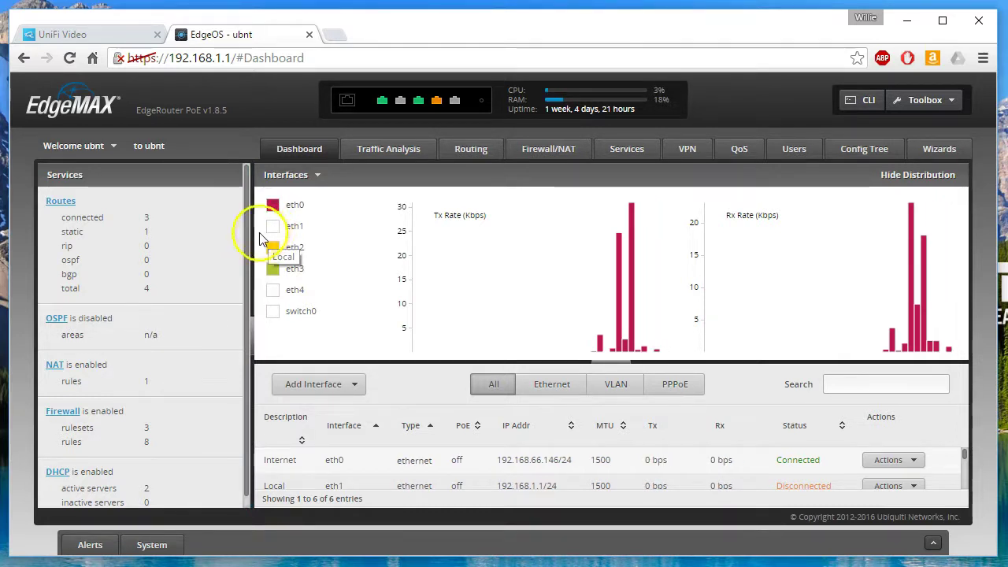
# From the DHCP servers, view LAN2 leases and open the camera's address 192.168.2.40 in a new tab.
pyautogui.click(68, 471)
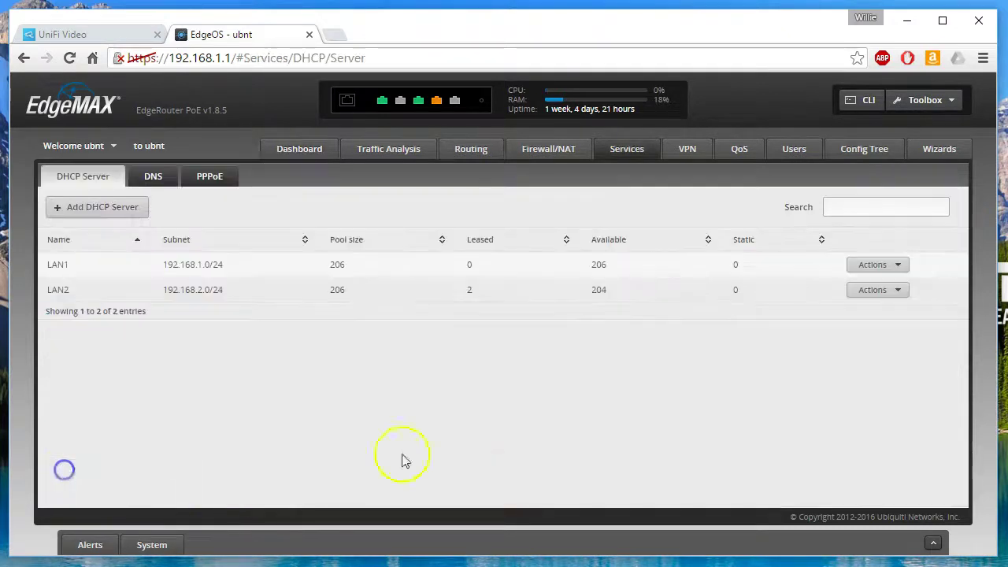
pyautogui.click(876, 293)
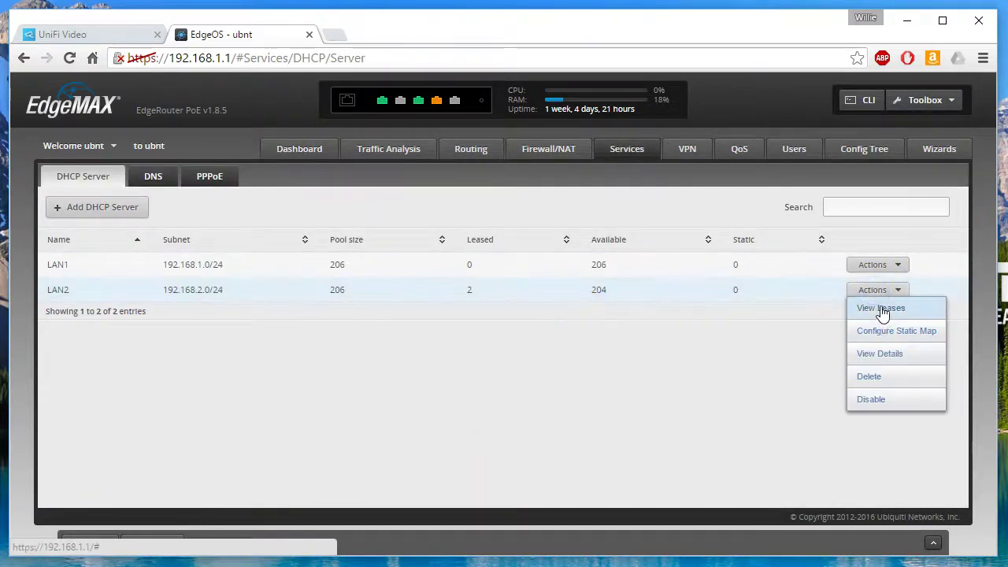
pyautogui.click(875, 311)
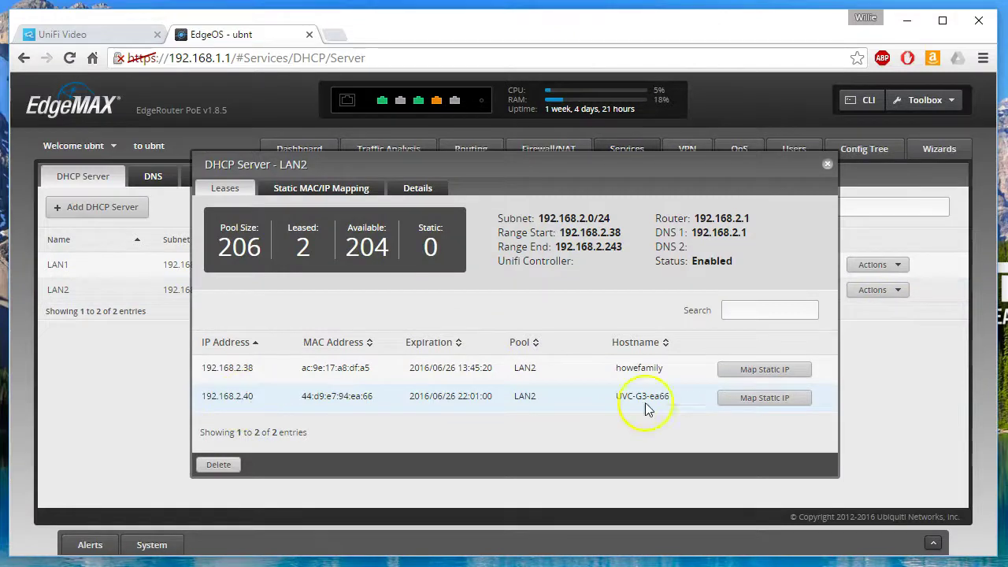
pyautogui.moveTo(200, 396); pyautogui.dragTo(251, 397)
pyautogui.rightClick(251, 396)
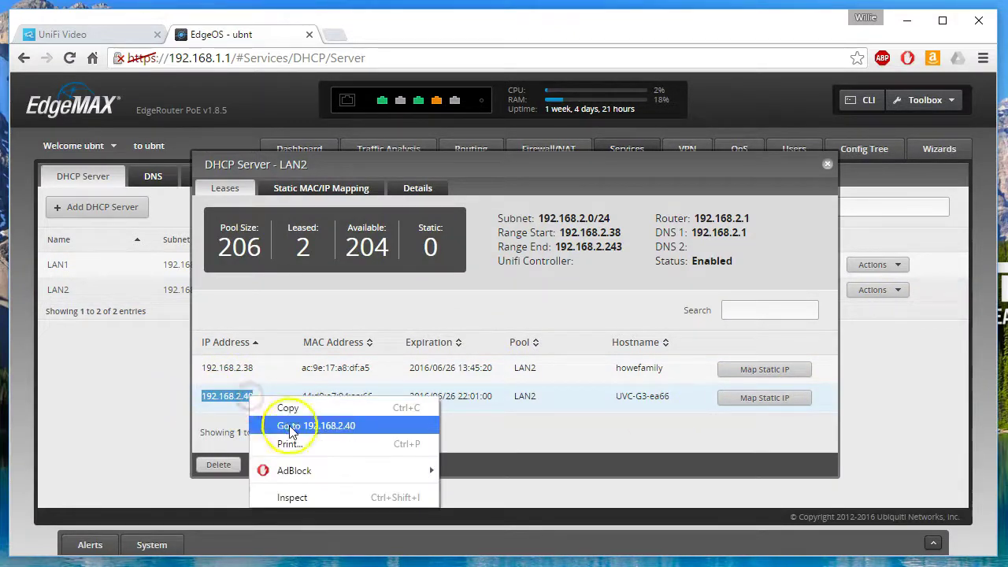
pyautogui.click(280, 420)
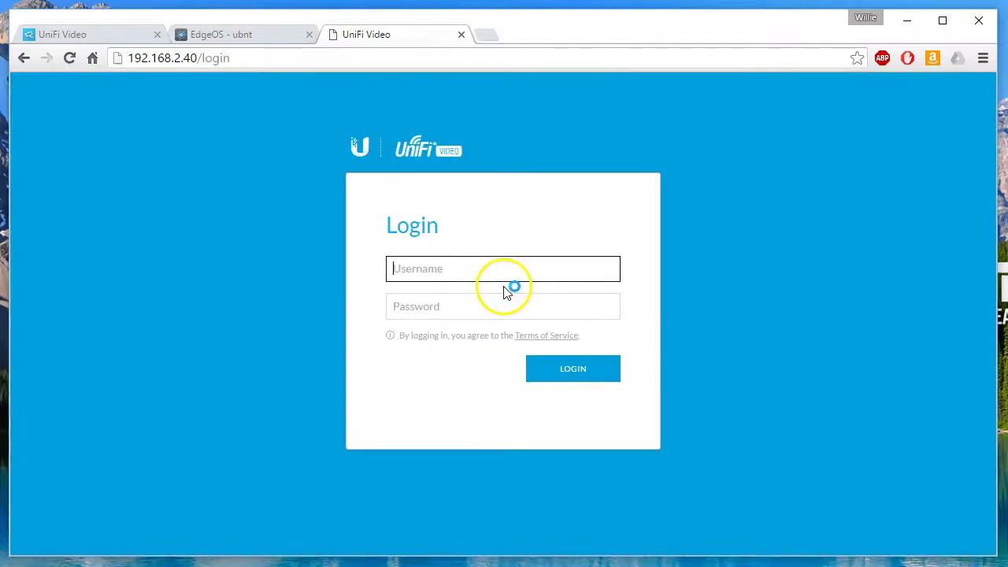
# Log in to the camera at 192.168.2.40 with its username and password and browse its config page.
pyautogui.click(485, 268)
pyautogui.write('ubnt')
pyautogui.press('Tab')
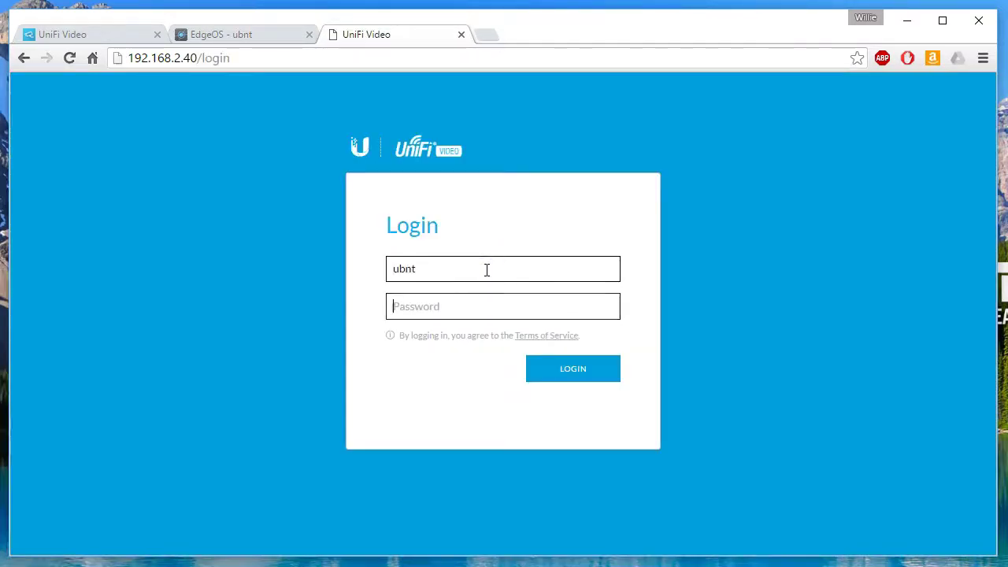
pyautogui.write('ubnt')
pyautogui.press('Return')
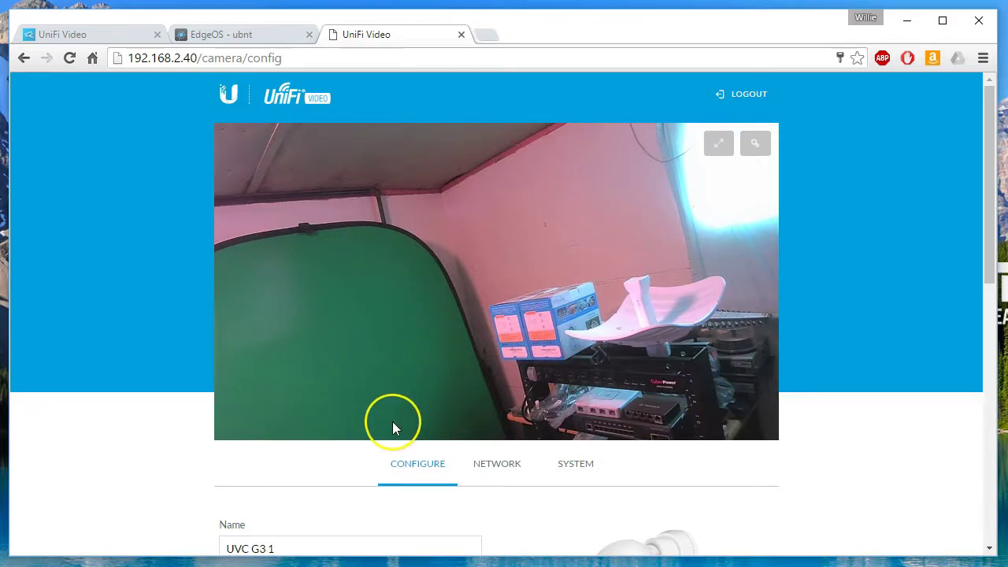
pyautogui.scroll(-2, 392, 421)
pyautogui.scroll(2, 392, 422)
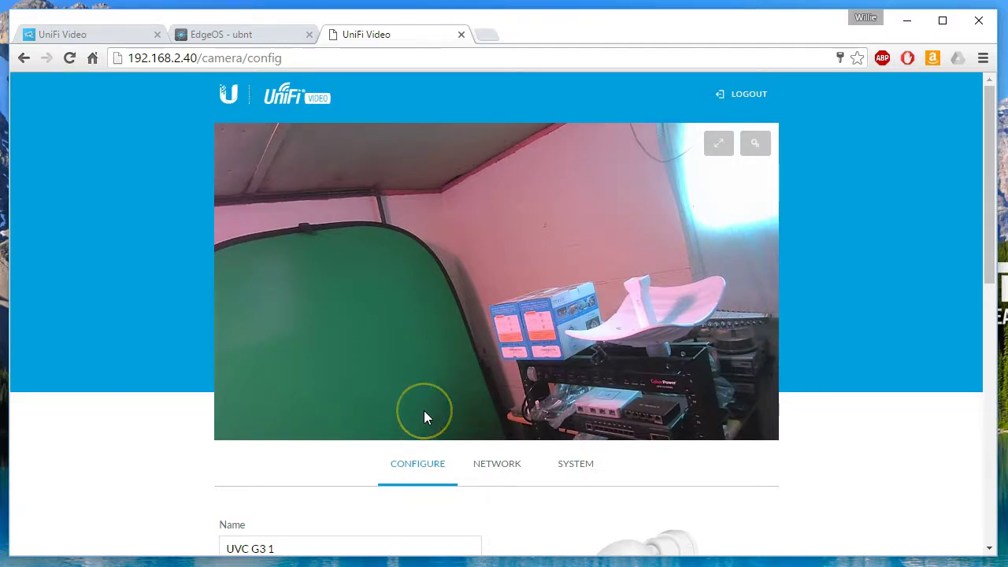
# Keep the camera name UVC G3 1 and set the camera mode to Unifi Video.
pyautogui.scroll(-3, 424, 410)
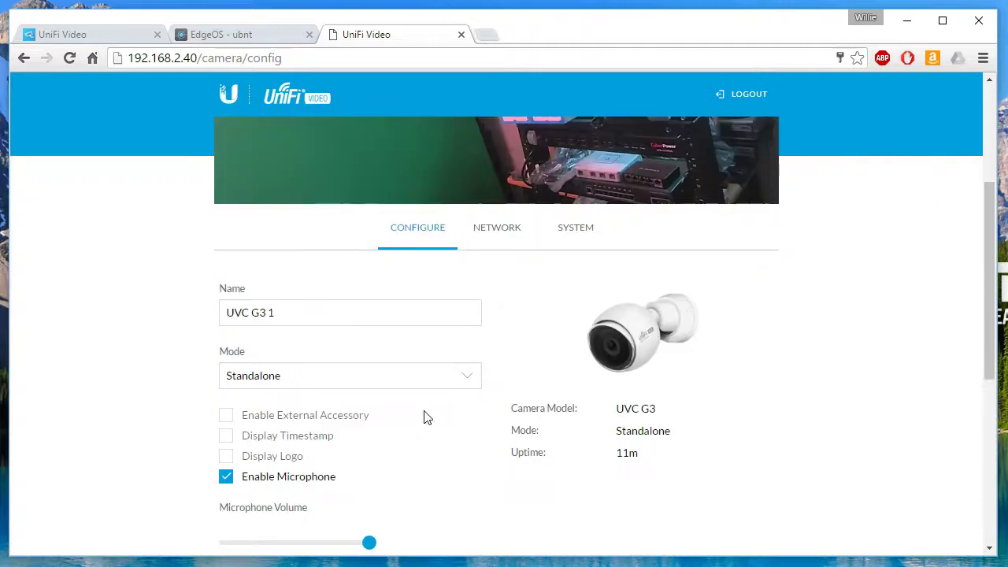
pyautogui.click(227, 317)
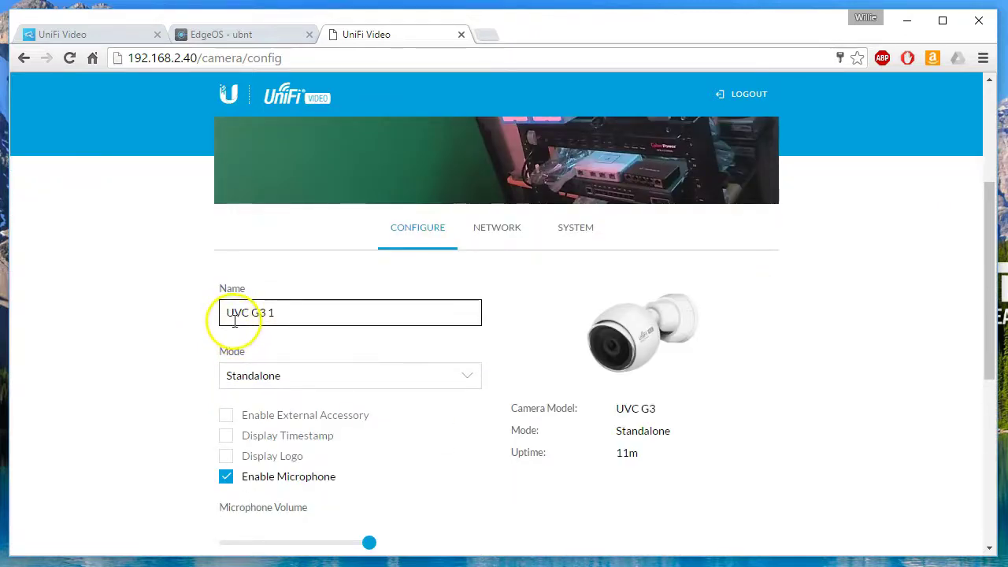
pyautogui.click(249, 334)
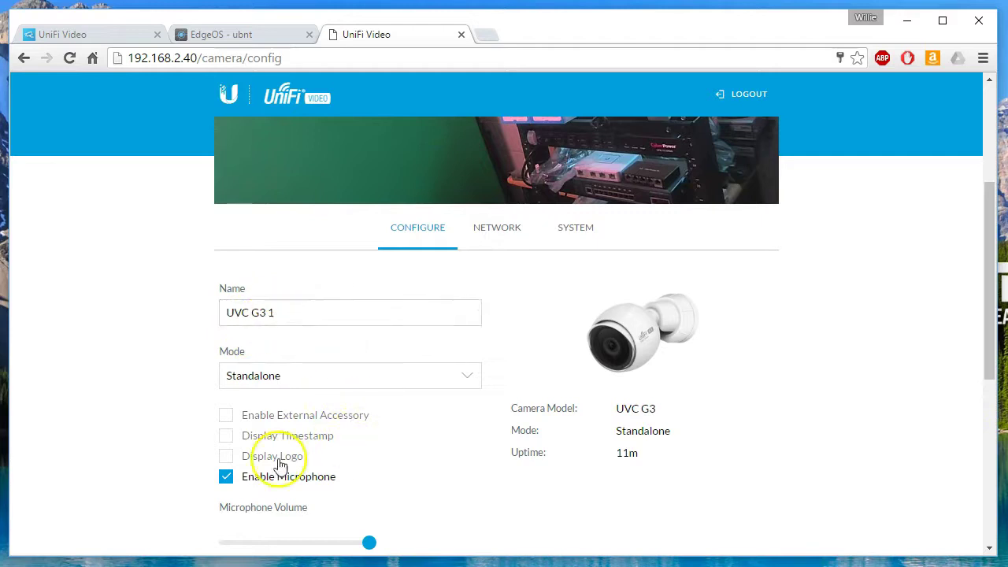
pyautogui.scroll(-3, 495, 468)
pyautogui.scroll(4, 494, 468)
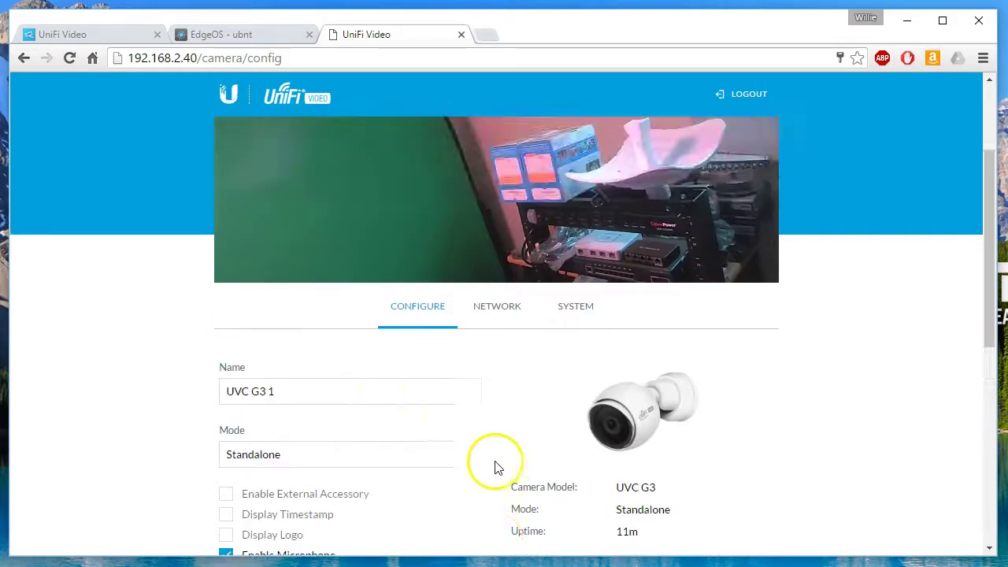
pyautogui.click(336, 460)
pyautogui.click(290, 476)
# Set the video server address to 192.168.66.10, save, and return to the NVR camera list.
pyautogui.scroll(-3, 149, 455)
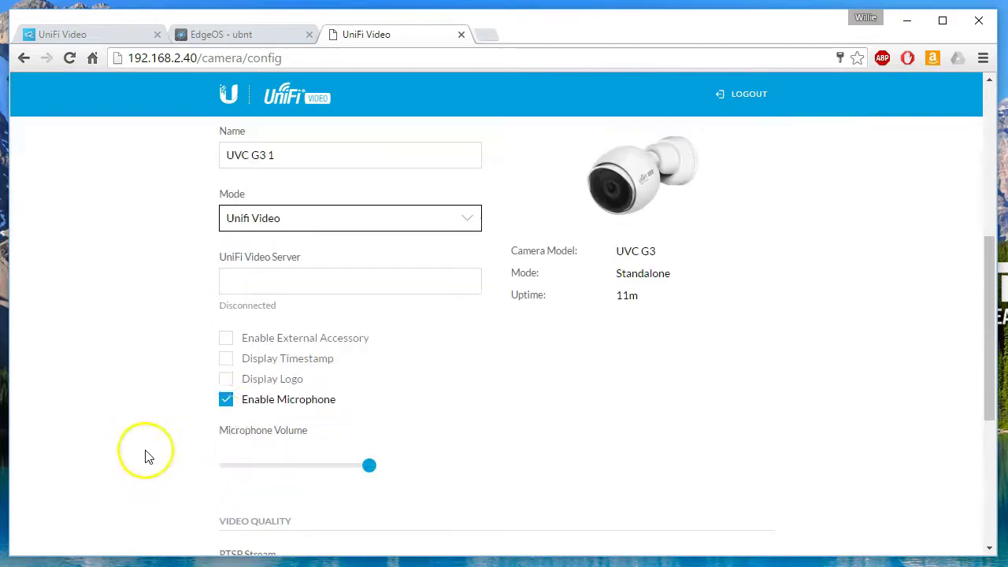
pyautogui.click(337, 274)
pyautogui.write('192.168.')
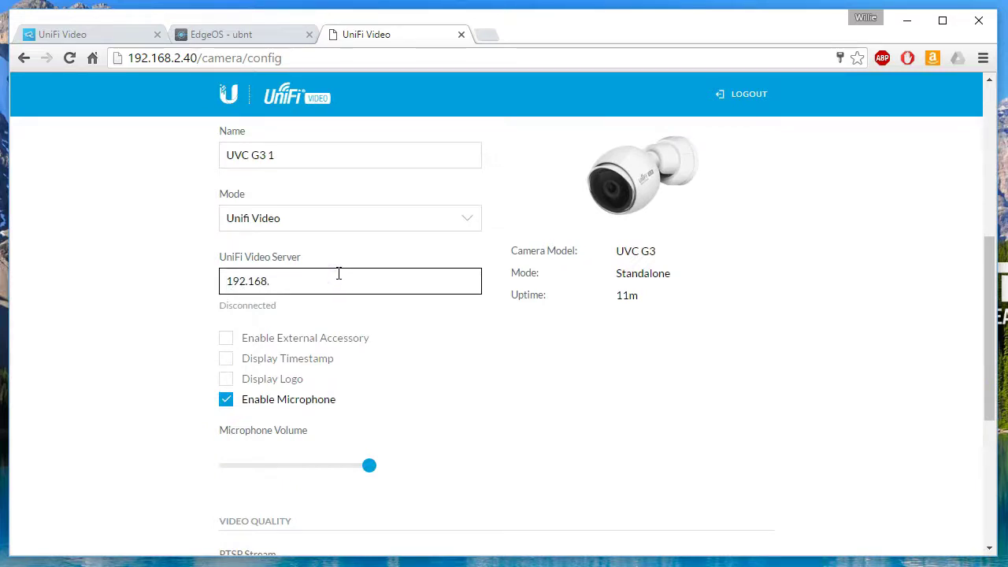
pyautogui.write('66.10')
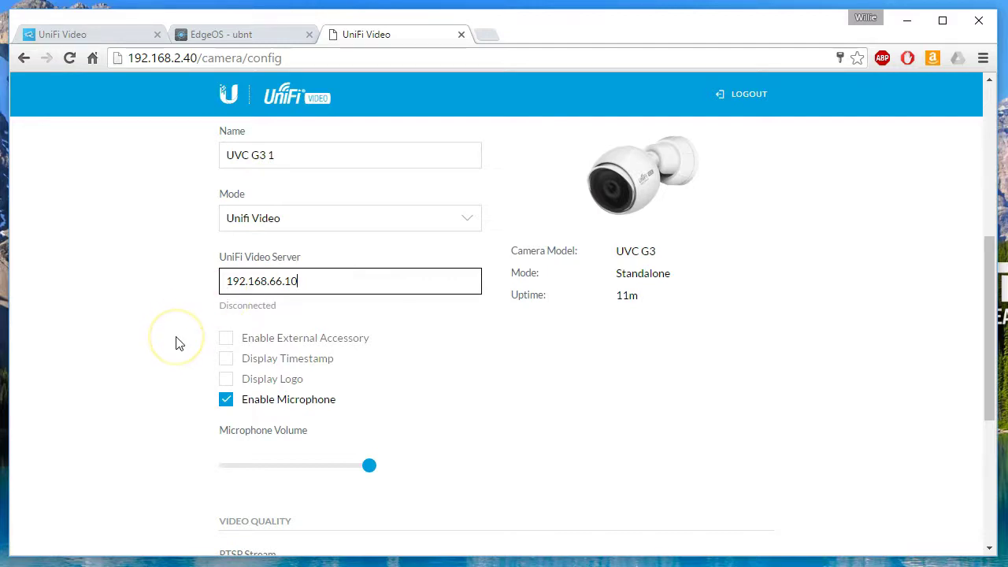
pyautogui.scroll(-4, 143, 368)
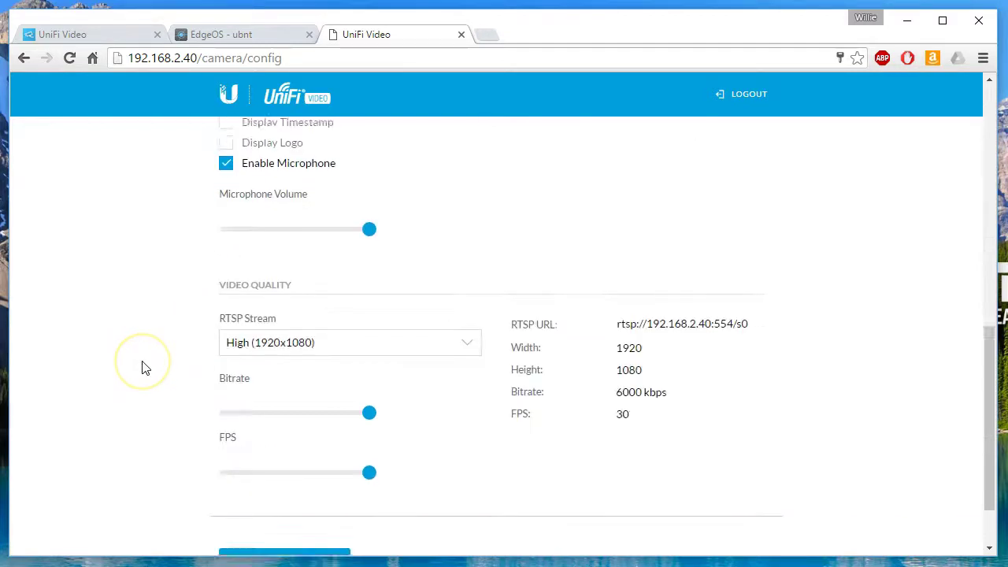
pyautogui.click(284, 482)
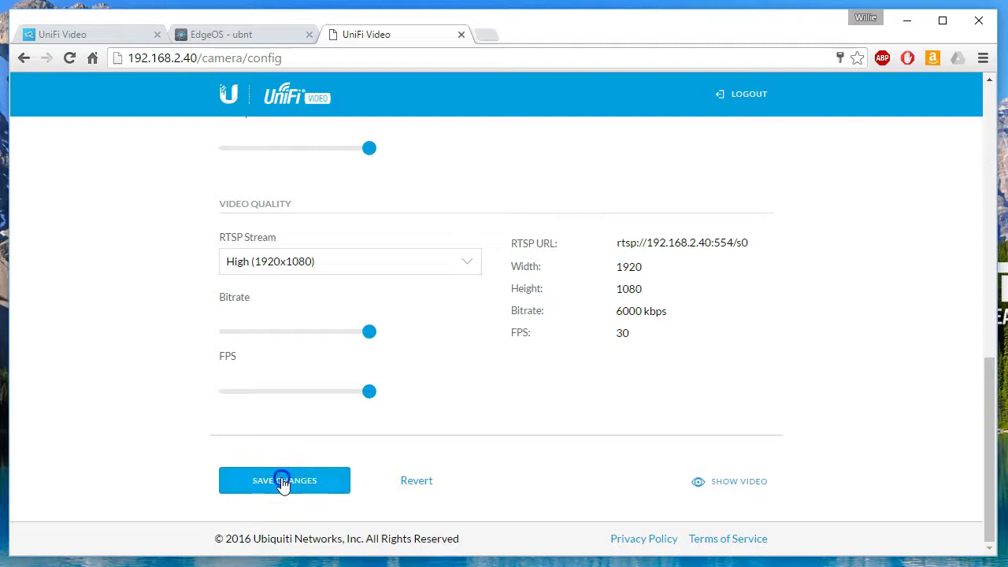
pyautogui.scroll(2, 180, 352)
pyautogui.scroll(4, 178, 349)
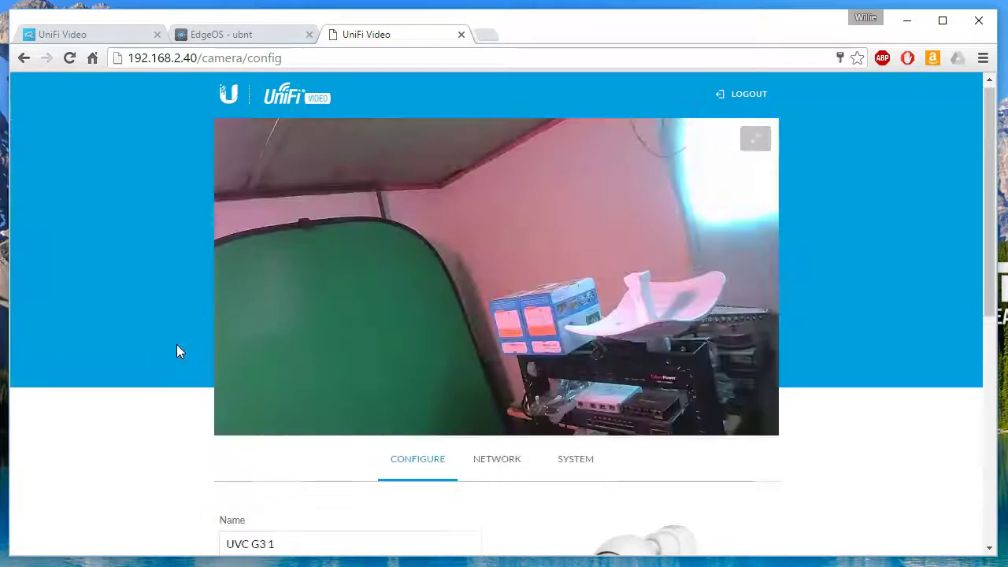
pyautogui.scroll(-5, 178, 349)
pyautogui.scroll(5, 180, 349)
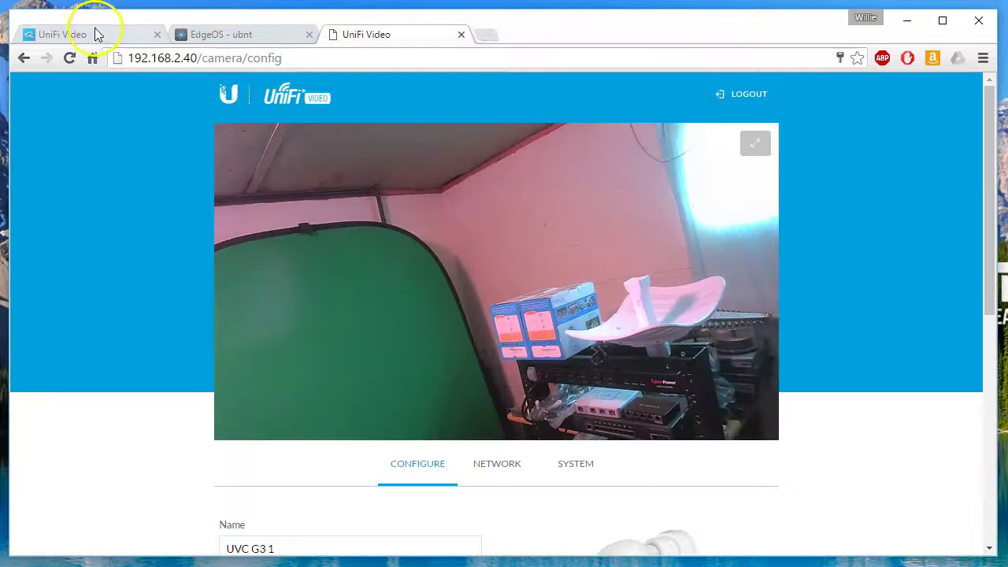
pyautogui.click(93, 32)
# Reload the Cameras page, filter to unmanaged cameras, and open UVC G3 1's Manage panel.
pyautogui.click(69, 59)
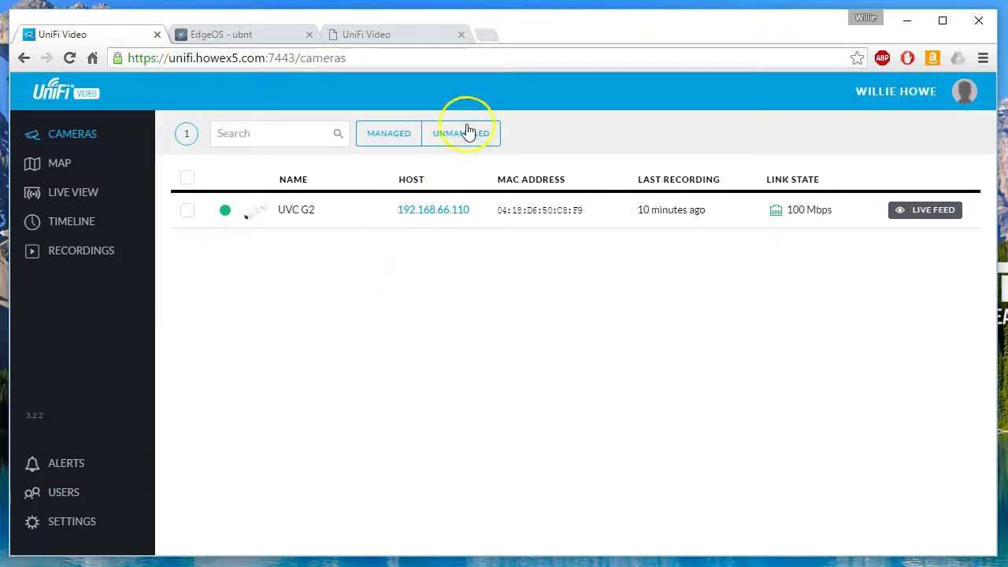
pyautogui.click(468, 130)
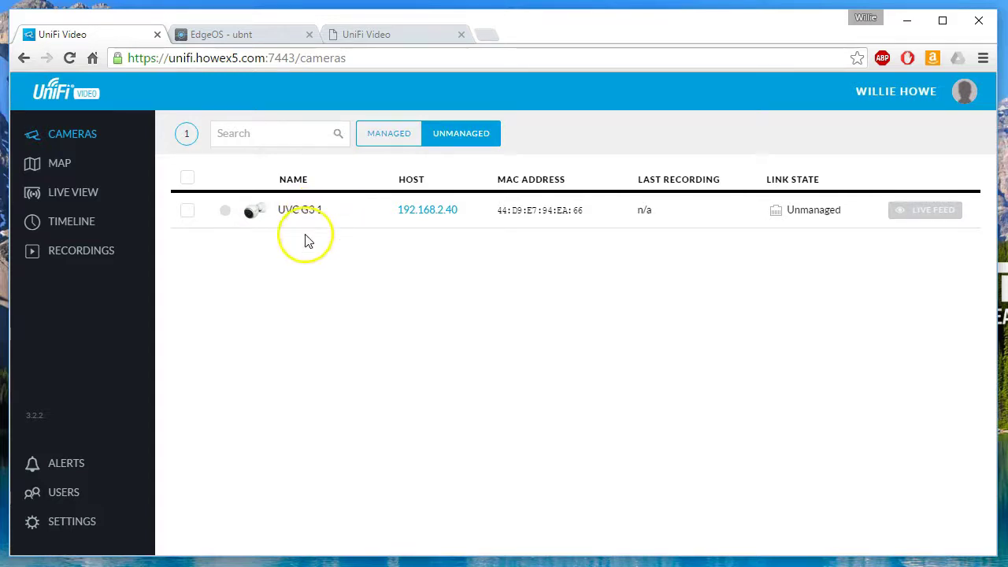
pyautogui.click(188, 212)
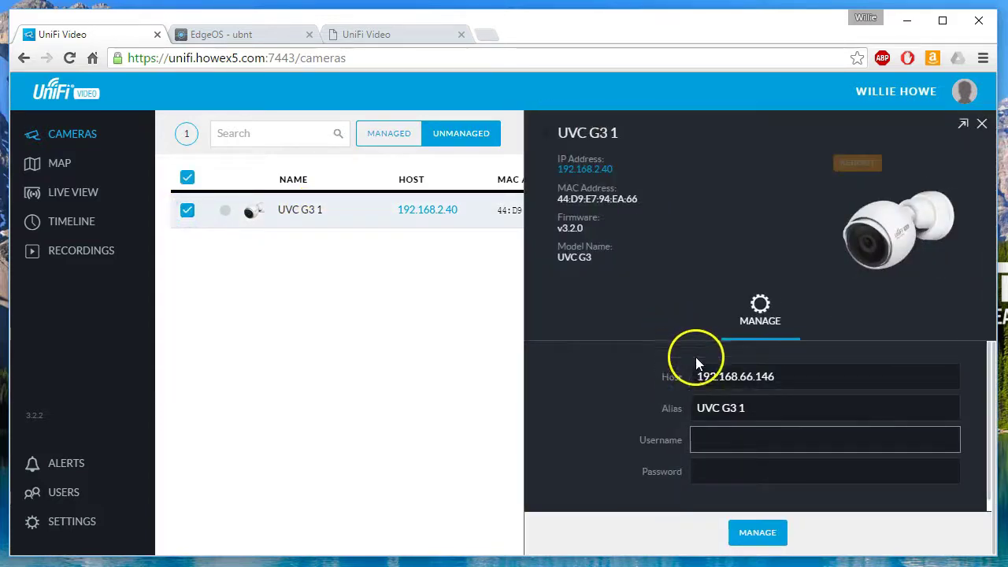
# Enter the camera's username and password, adopt UVC G3 1 via MANAGE, and decline saving the password.
pyautogui.press('Tab')
pyautogui.write('ub')
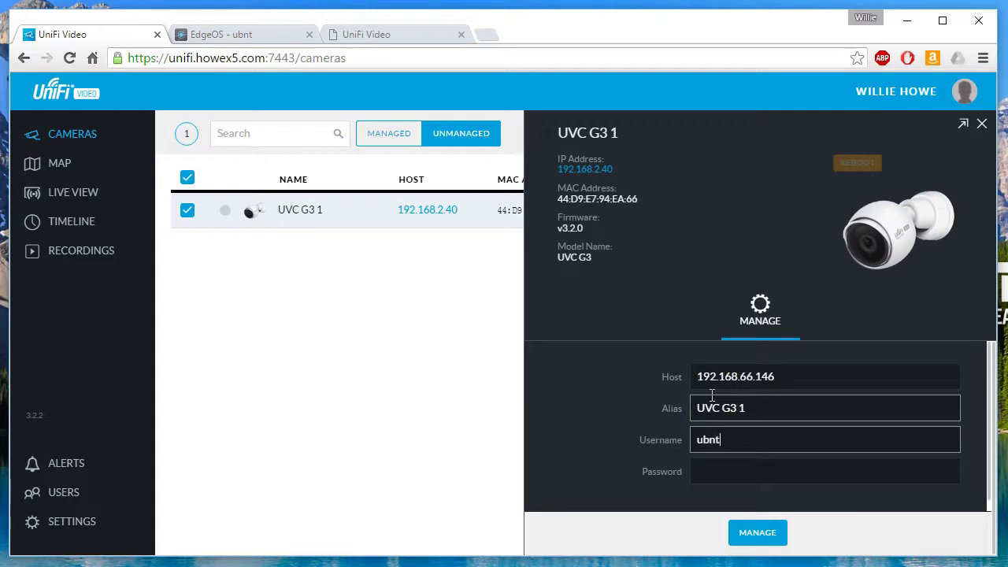
pyautogui.press('Tab')
pyautogui.write('ubnt')
pyautogui.click(712, 398)
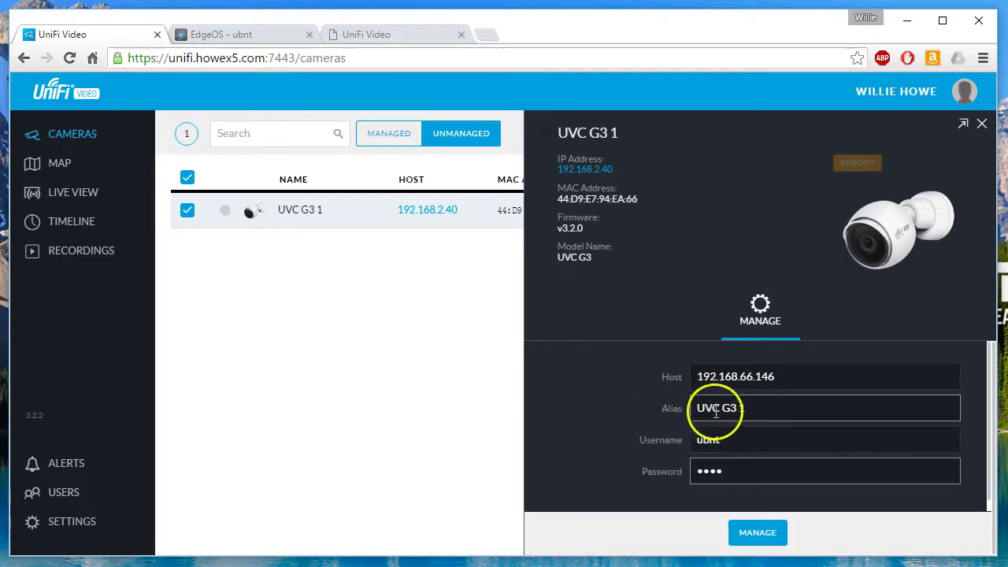
pyautogui.click(682, 471)
pyautogui.click(724, 407)
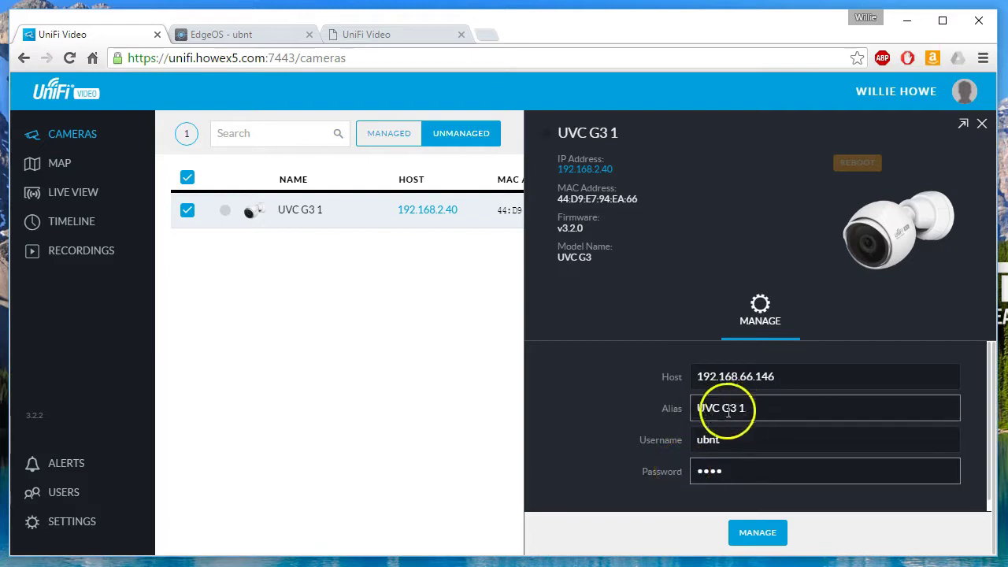
pyautogui.click(710, 471)
pyautogui.click(693, 410)
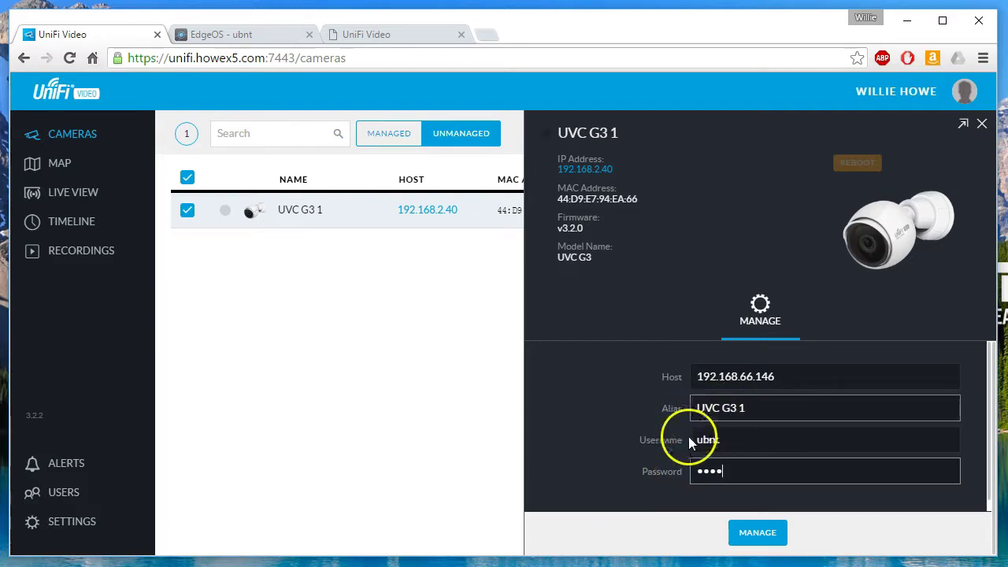
pyautogui.click(682, 471)
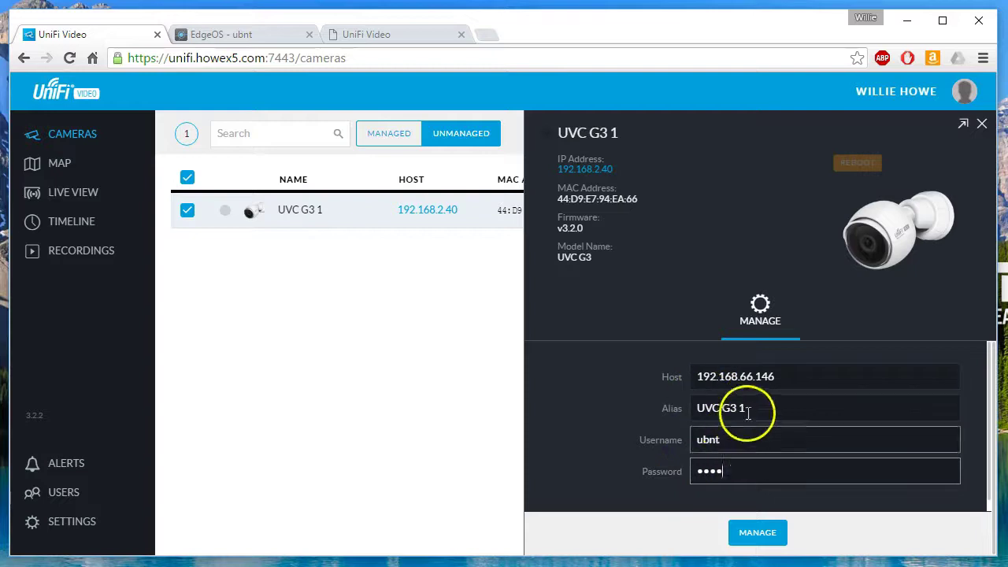
pyautogui.click(762, 533)
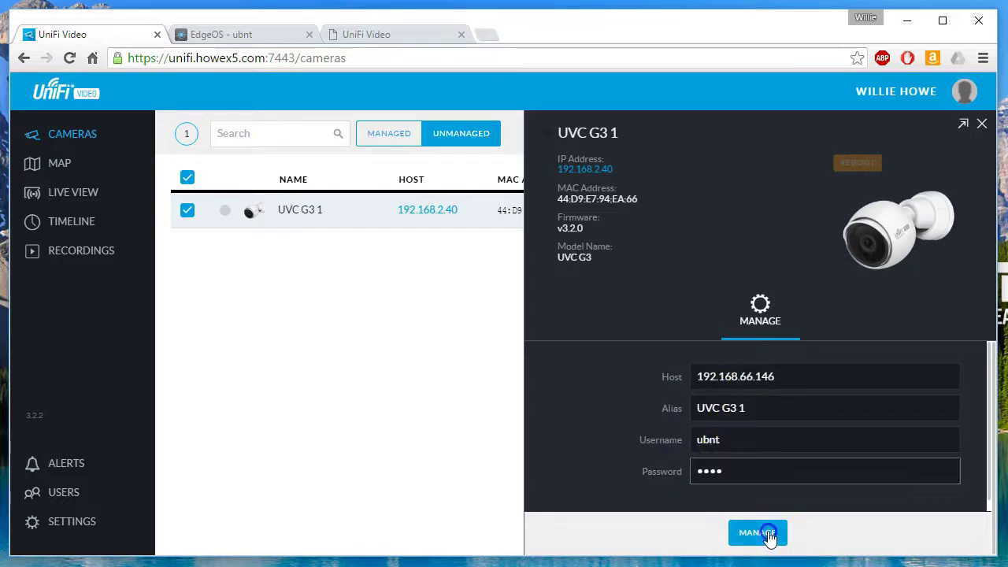
pyautogui.click(815, 161)
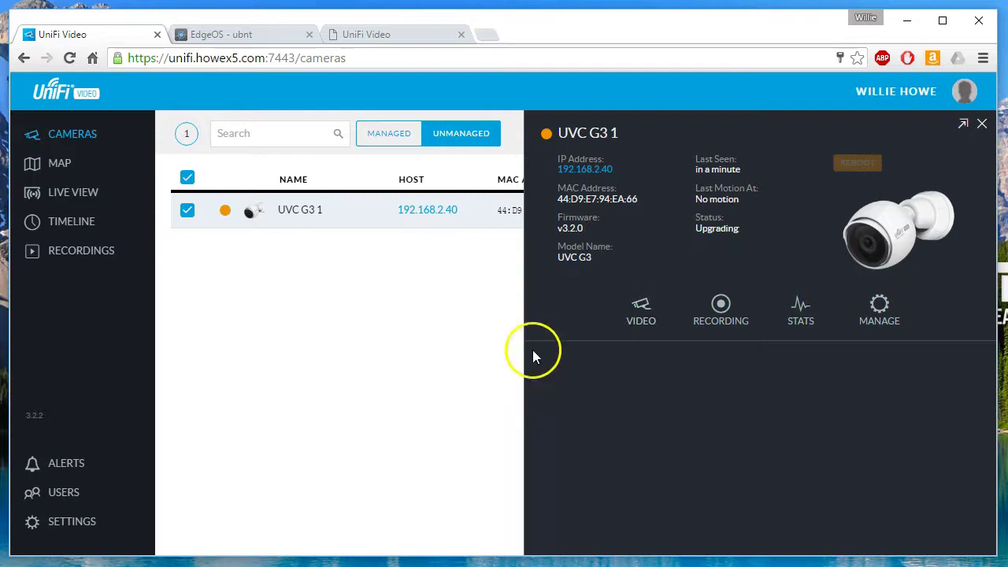
# Close the detail panel, clear the Unmanaged filter, and wait for UVC G3 1 to show 100 Mbps.
pyautogui.click(441, 349)
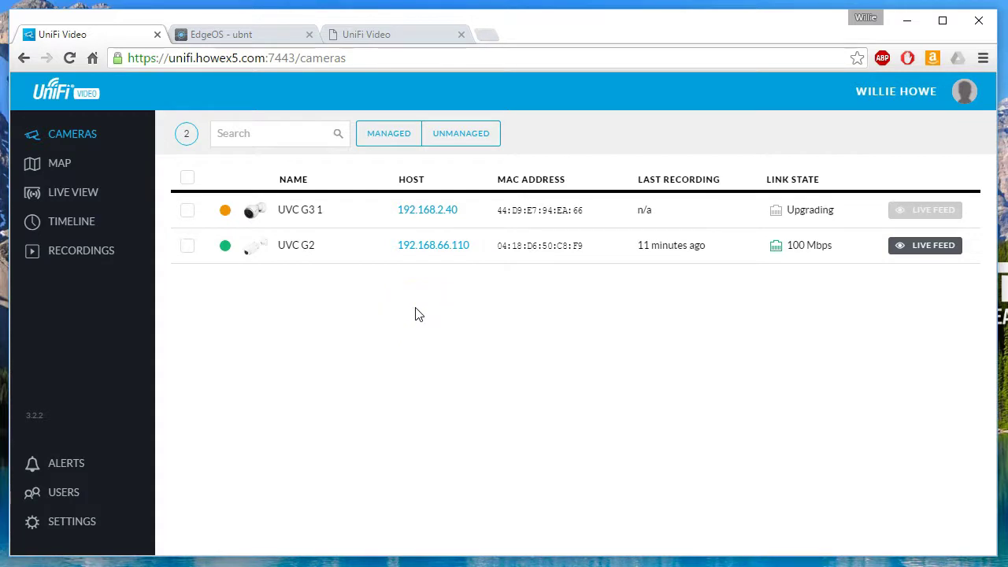
pyautogui.click(443, 261)
pyautogui.click(451, 341)
pyautogui.click(481, 301)
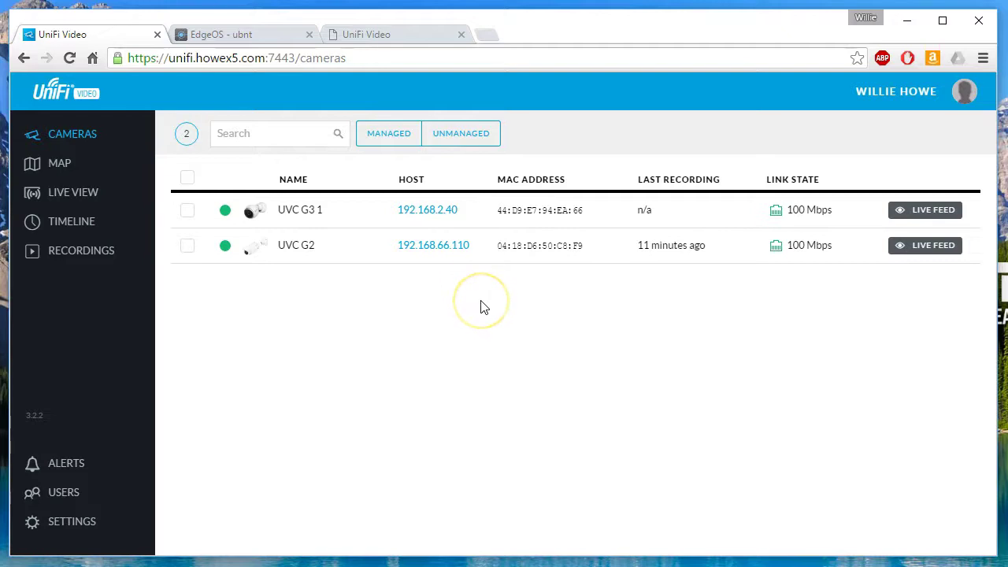
pyautogui.click(485, 307)
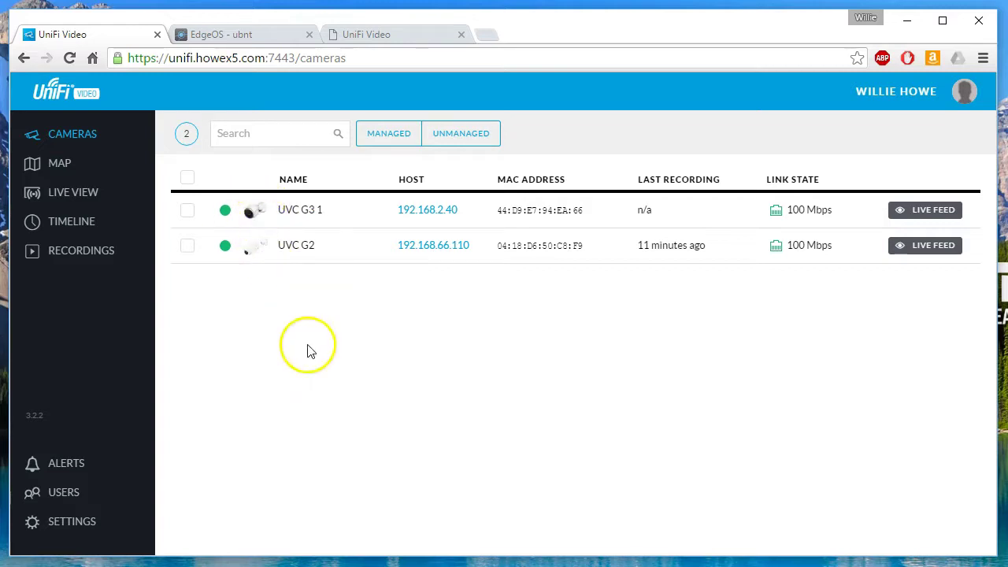
# Open UVC G3 1's settings and review the options on its VIDEO tab.
pyautogui.click(313, 214)
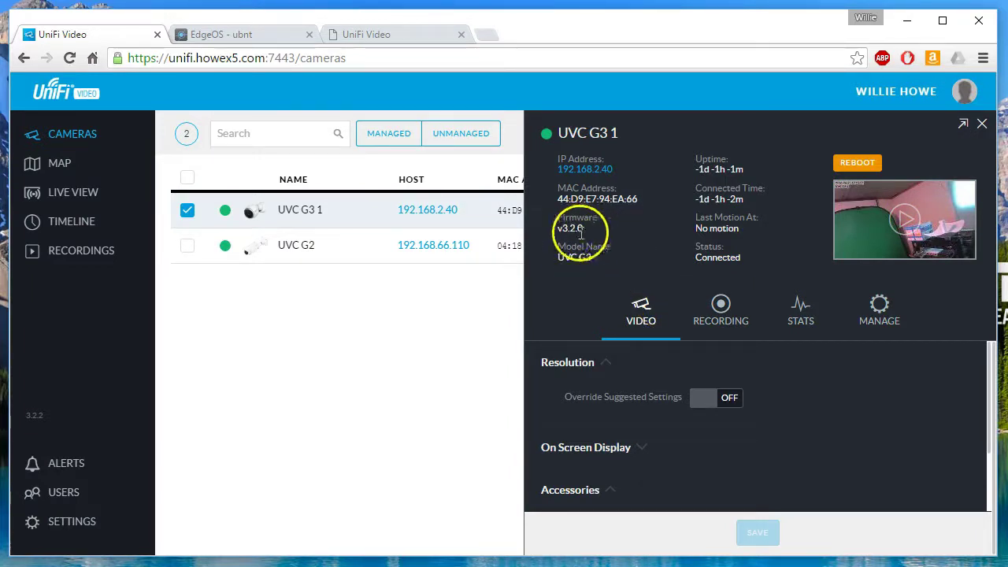
pyautogui.scroll(-1, 582, 353)
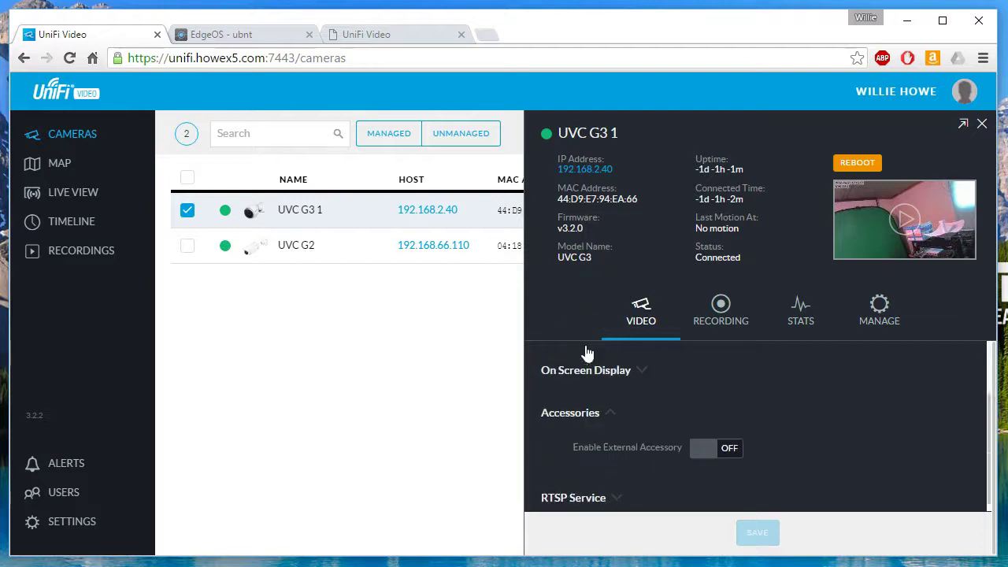
pyautogui.scroll(1, 587, 356)
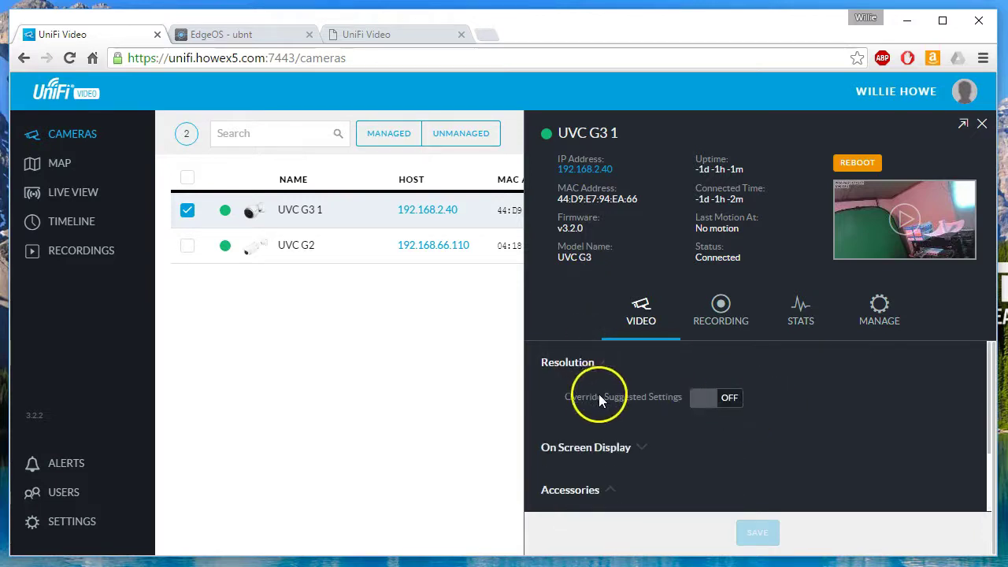
pyautogui.scroll(-1, 589, 397)
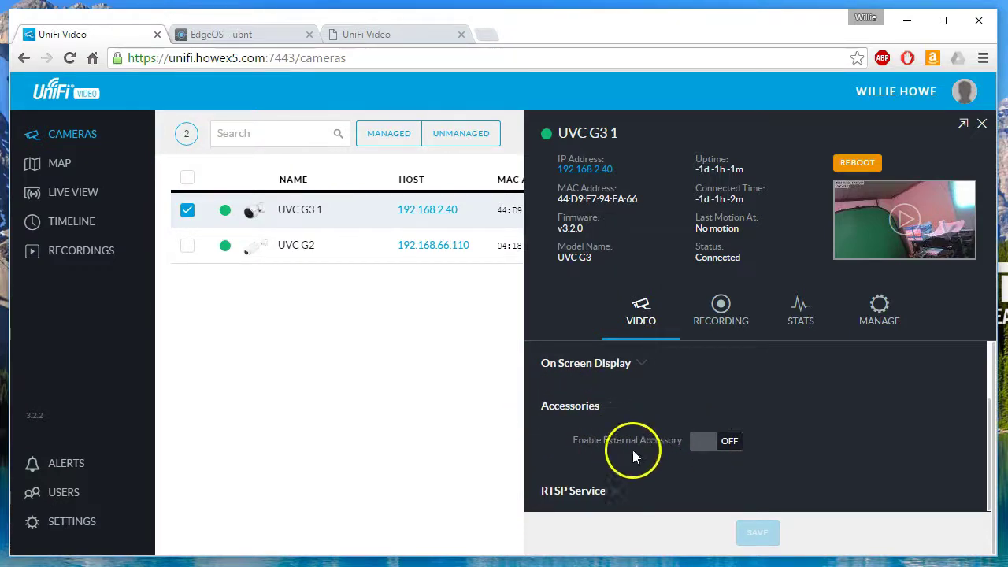
pyautogui.click(596, 477)
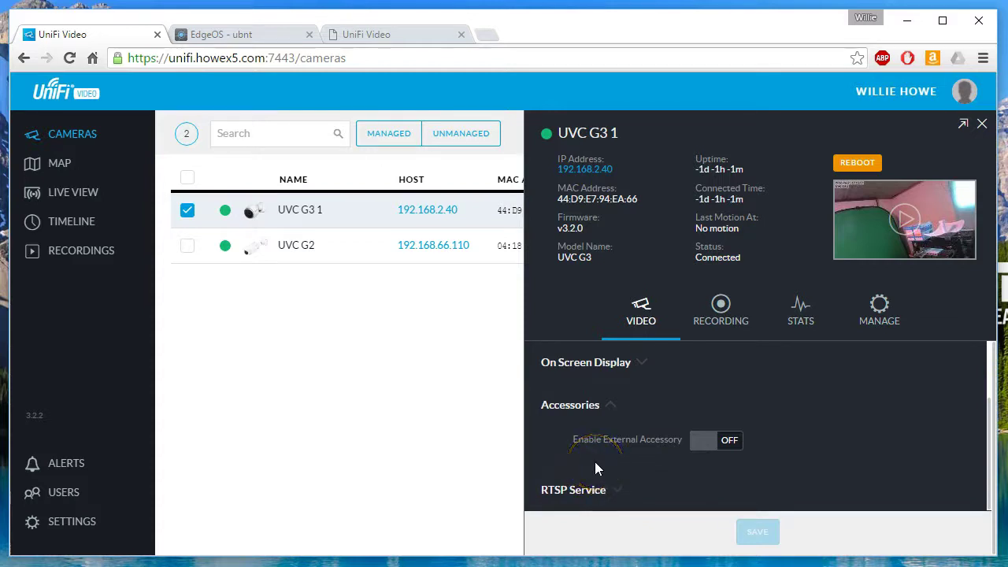
pyautogui.scroll(1, 595, 469)
# Under On Screen Display, switch the watermark off, keeping the timestamp, and save.
pyautogui.click(613, 446)
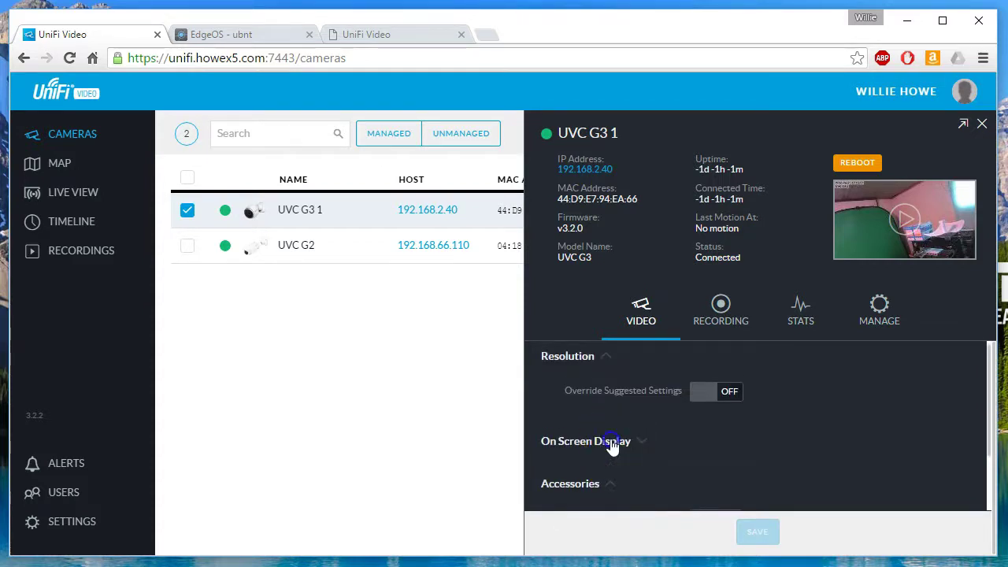
pyautogui.scroll(-1, 646, 452)
pyautogui.scroll(1, 669, 465)
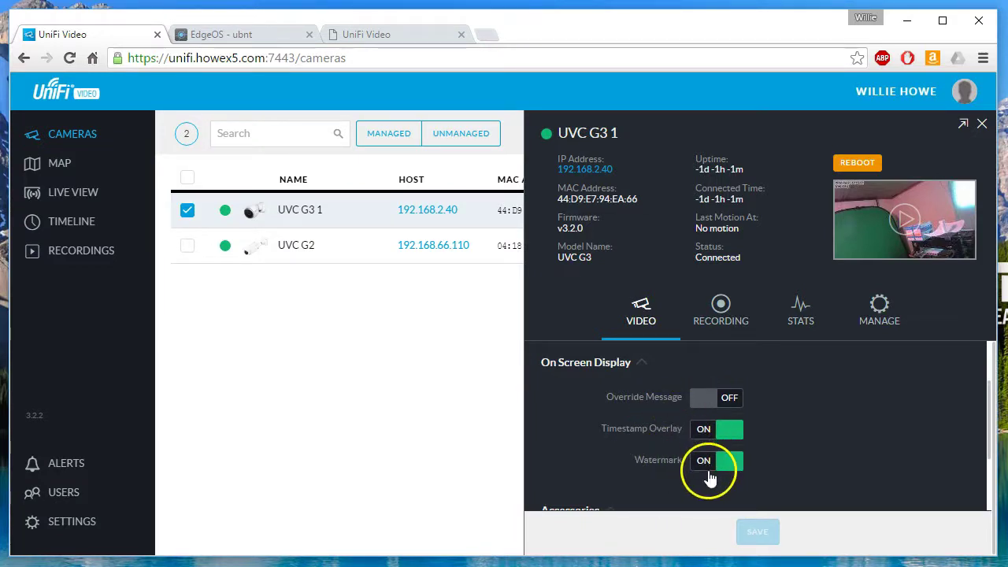
pyautogui.scroll(1, 670, 441)
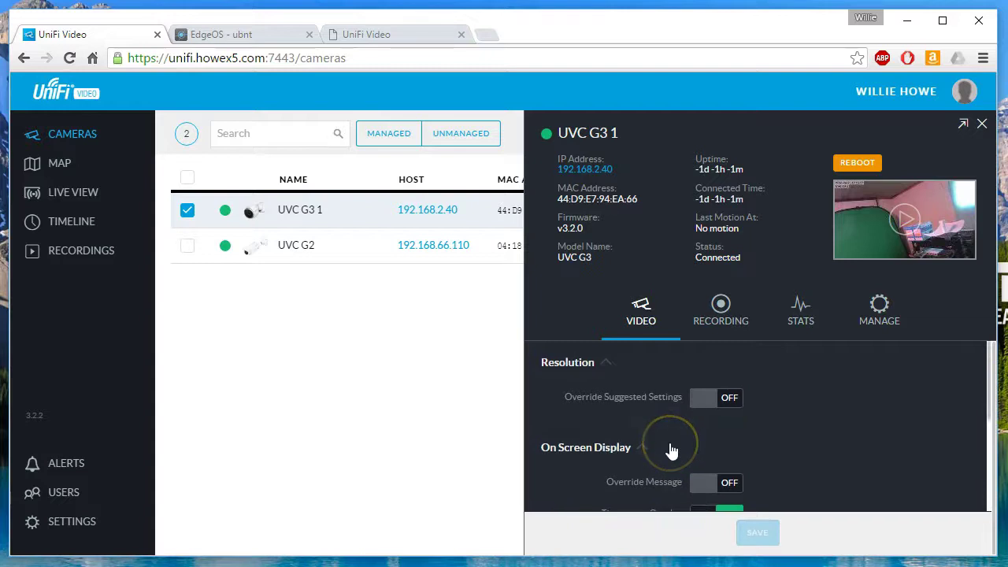
pyautogui.scroll(-2, 674, 473)
pyautogui.click(707, 389)
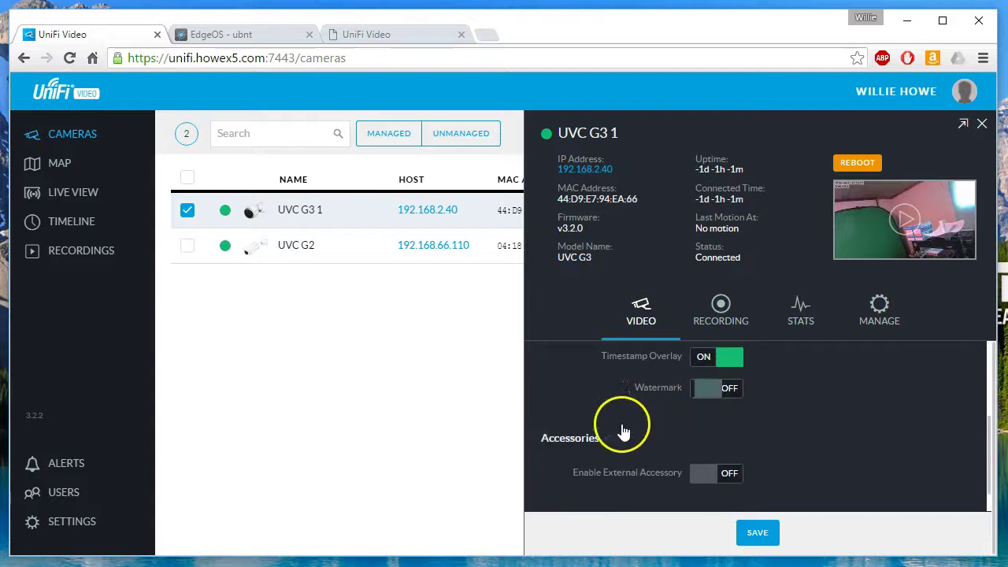
pyautogui.click(757, 532)
pyautogui.scroll(2, 609, 453)
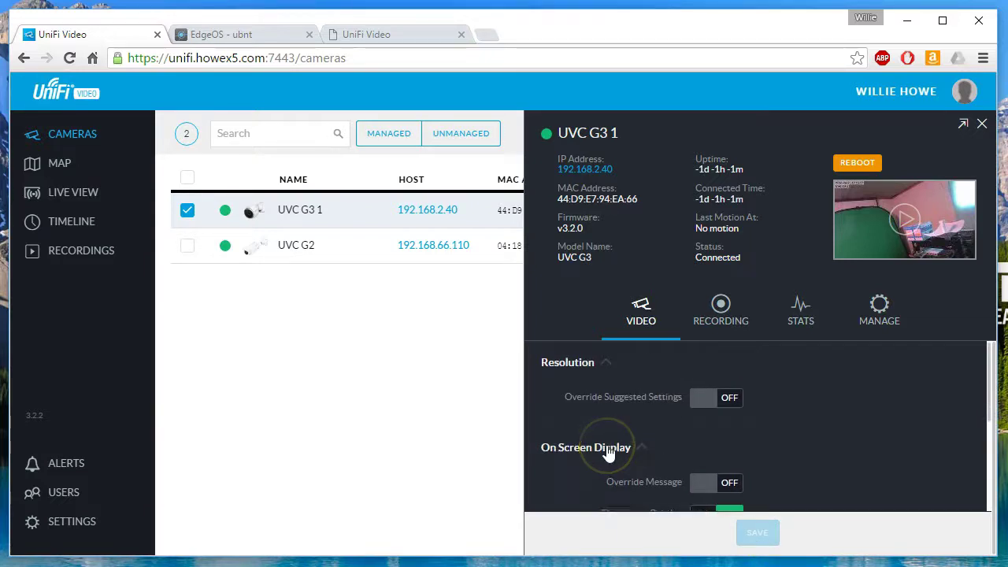
# Set UVC G3 1's record mode to Record only motion and review its motion detection settings.
pyautogui.click(722, 319)
pyautogui.click(725, 397)
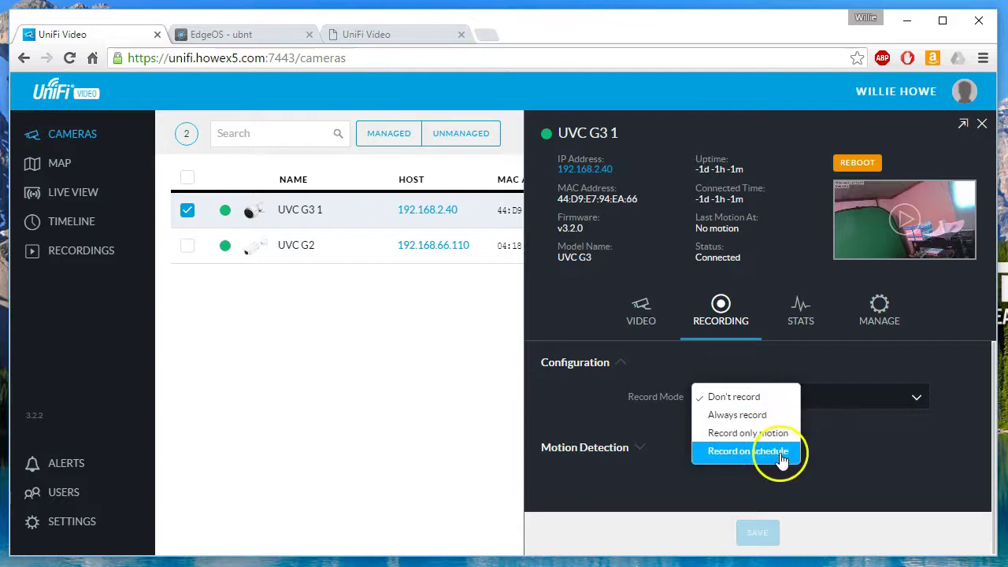
pyautogui.click(752, 398)
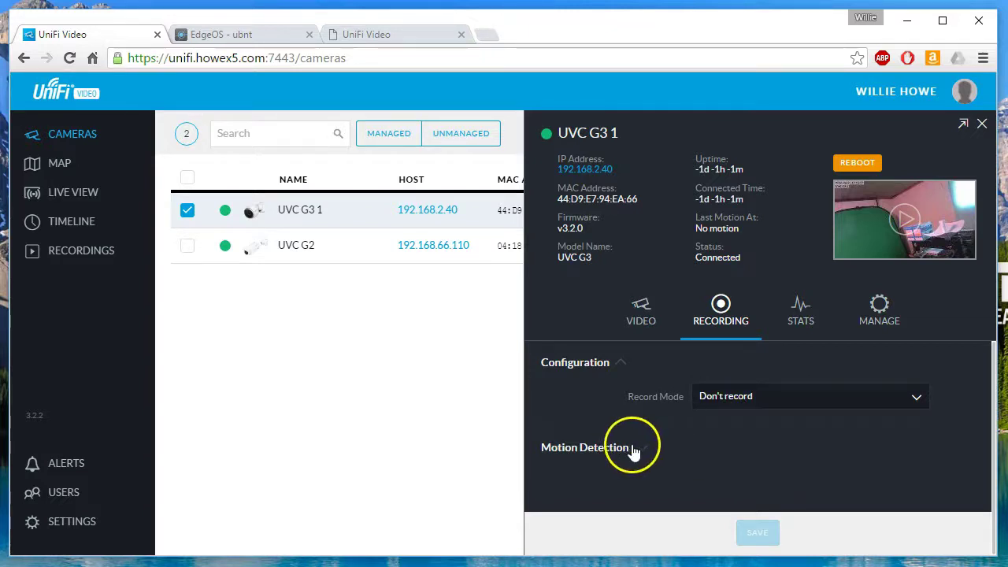
pyautogui.click(771, 397)
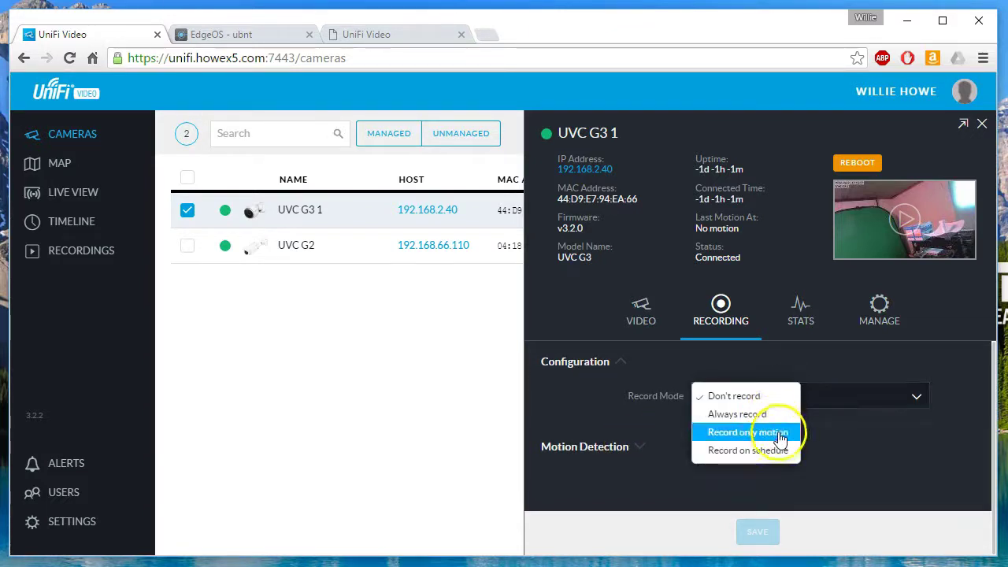
pyautogui.click(776, 432)
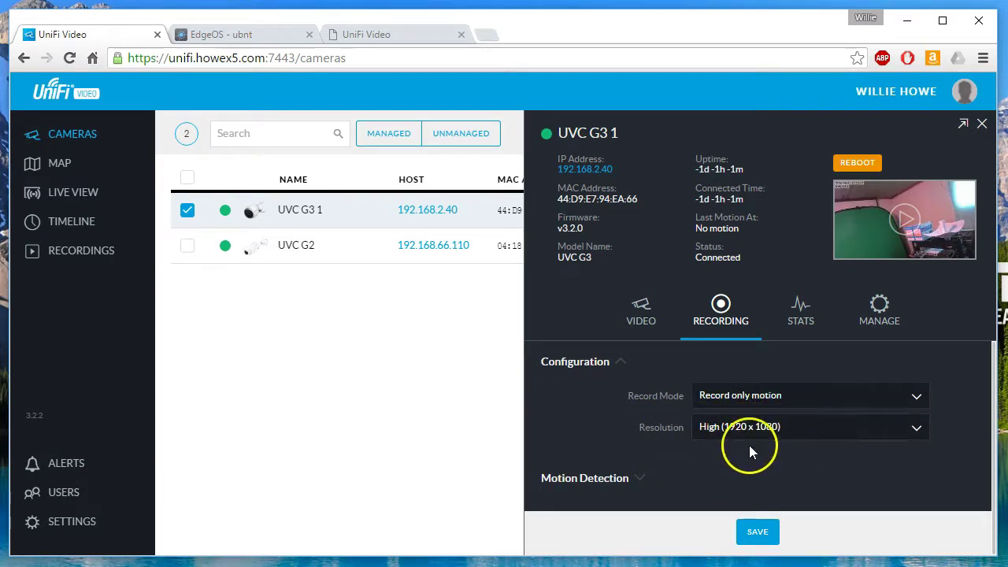
pyautogui.click(612, 478)
pyautogui.scroll(-3, 635, 443)
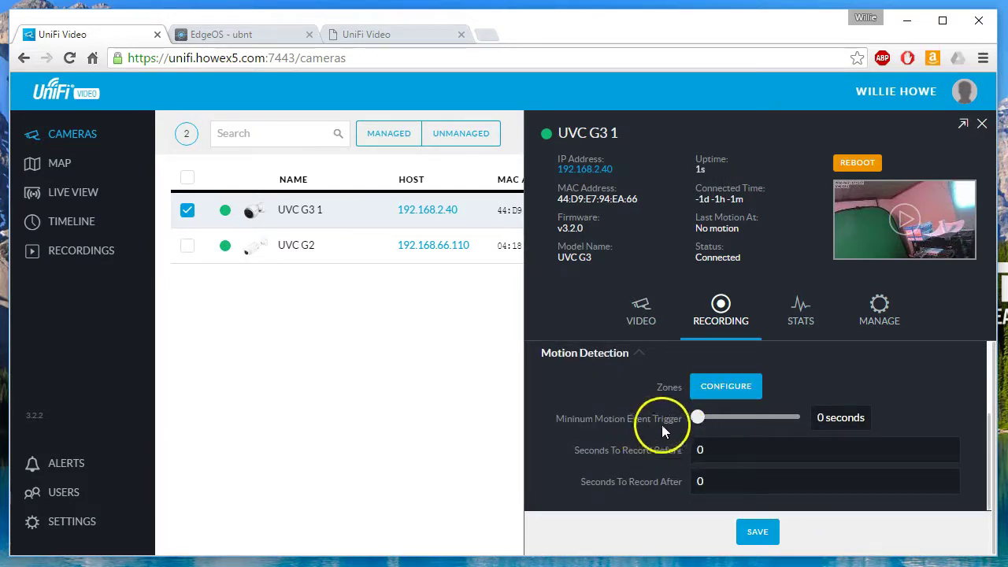
pyautogui.click(733, 450)
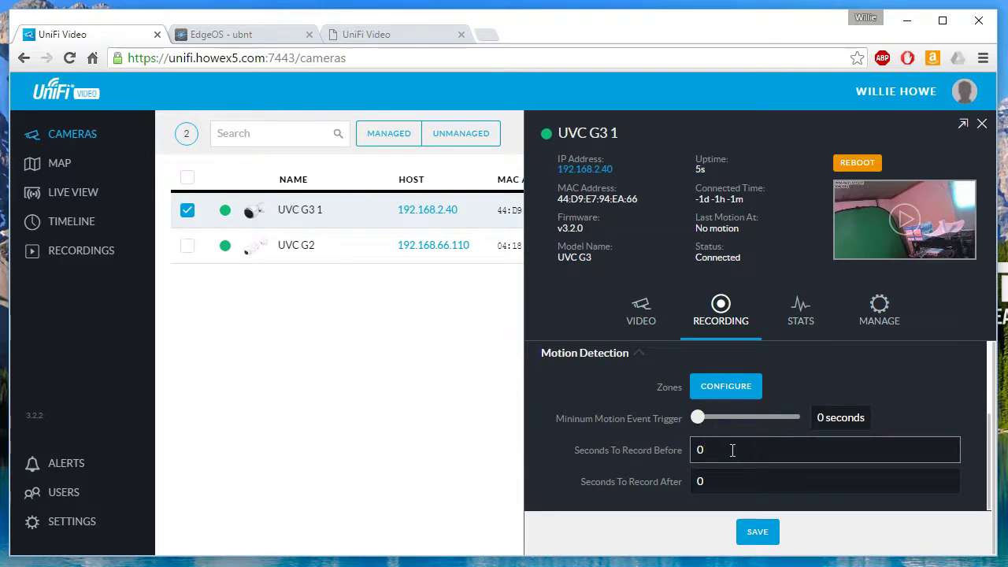
pyautogui.click(666, 462)
# Set the record mode back to Don't record and view the camera's CPU and memory statistics.
pyautogui.scroll(3, 666, 462)
pyautogui.scroll(-3, 666, 461)
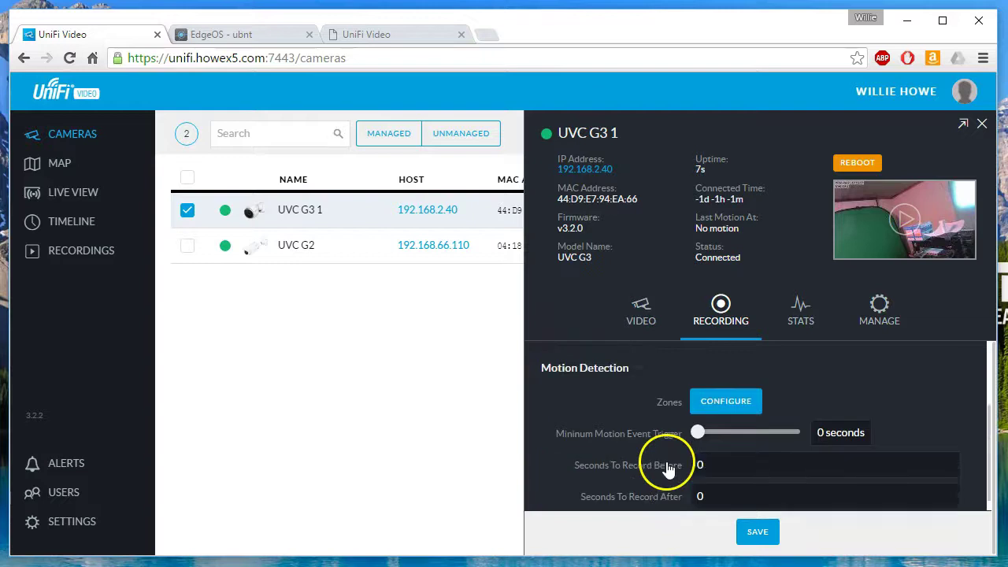
pyautogui.scroll(3, 666, 461)
pyautogui.click(758, 403)
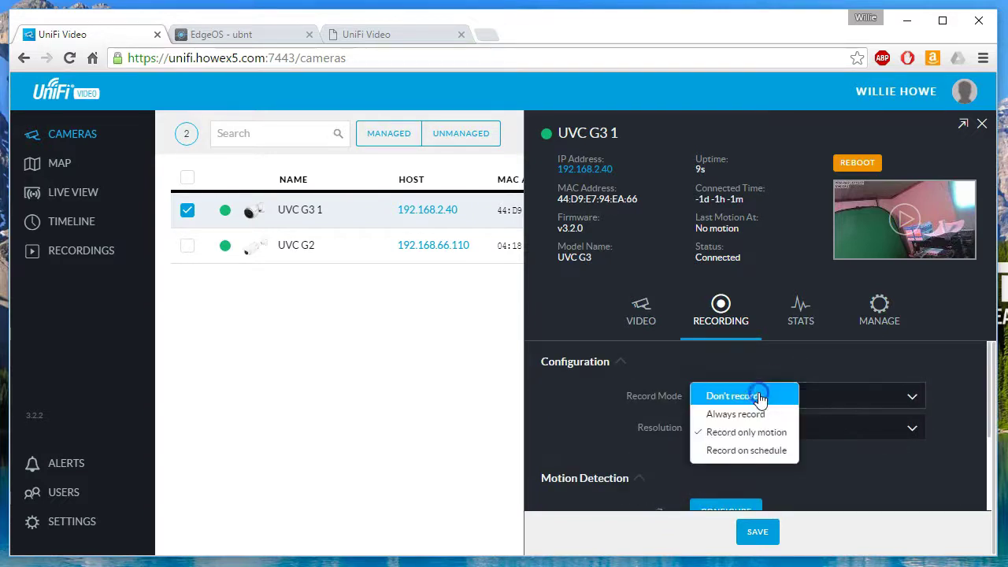
pyautogui.click(741, 396)
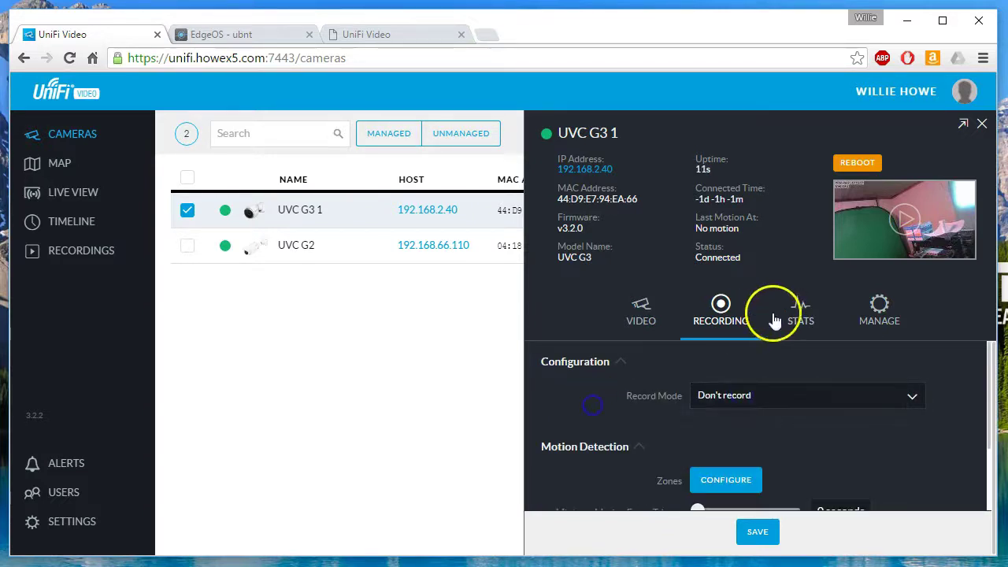
pyautogui.click(803, 316)
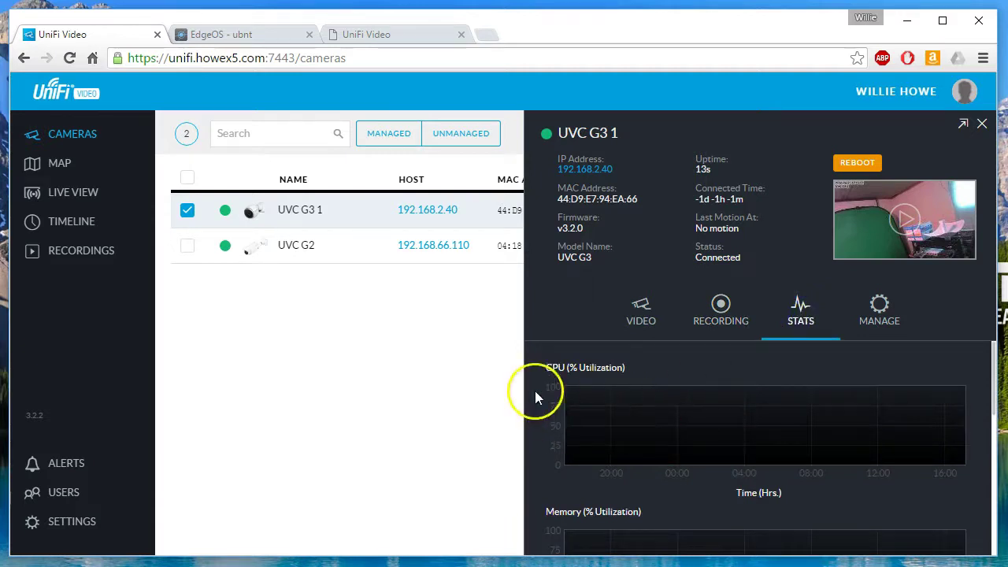
# Review the stats charts and the MANAGE host and alias settings, then play UVC G3 1's live feed.
pyautogui.scroll(-4, 541, 410)
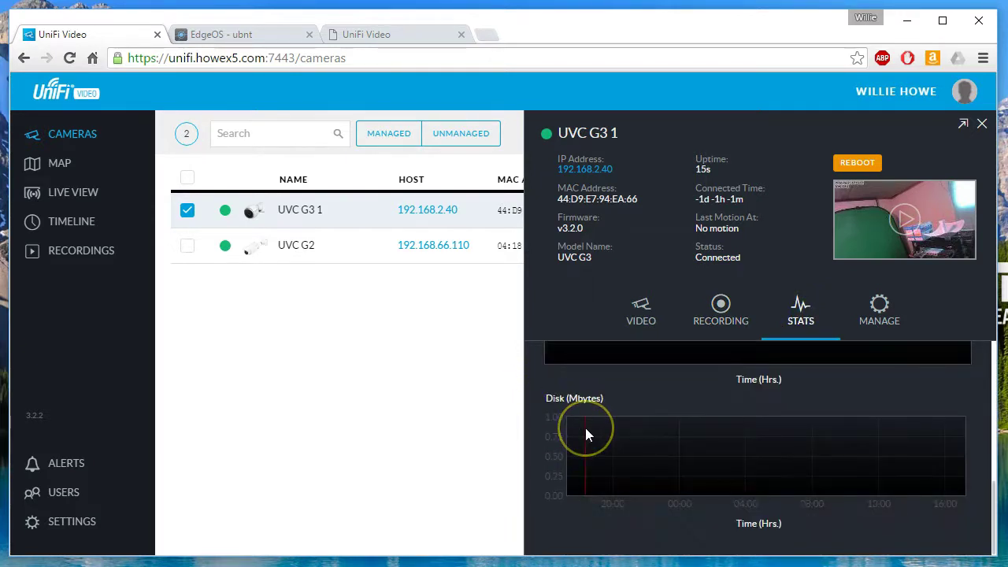
pyautogui.scroll(4, 586, 430)
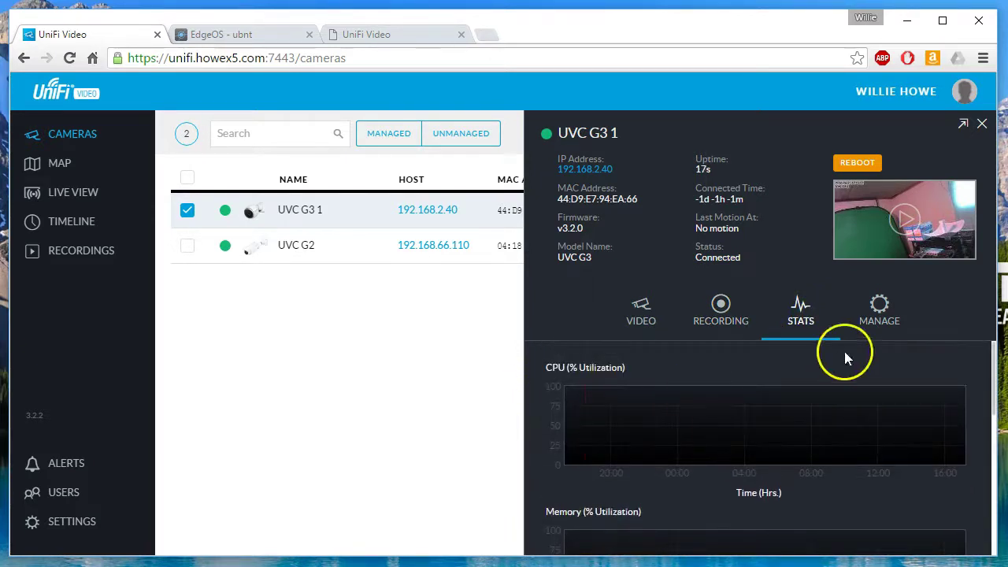
pyautogui.click(883, 307)
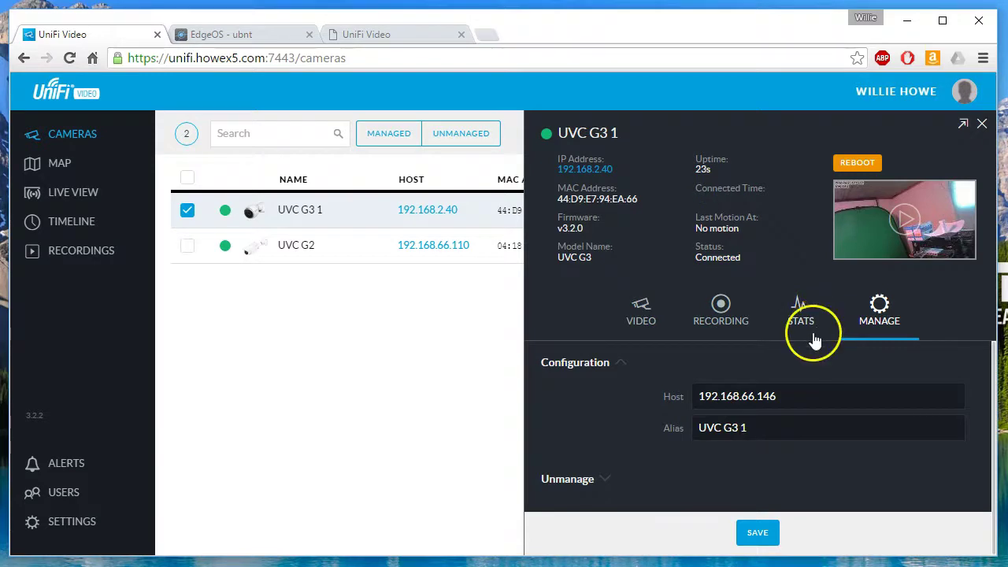
pyautogui.click(909, 226)
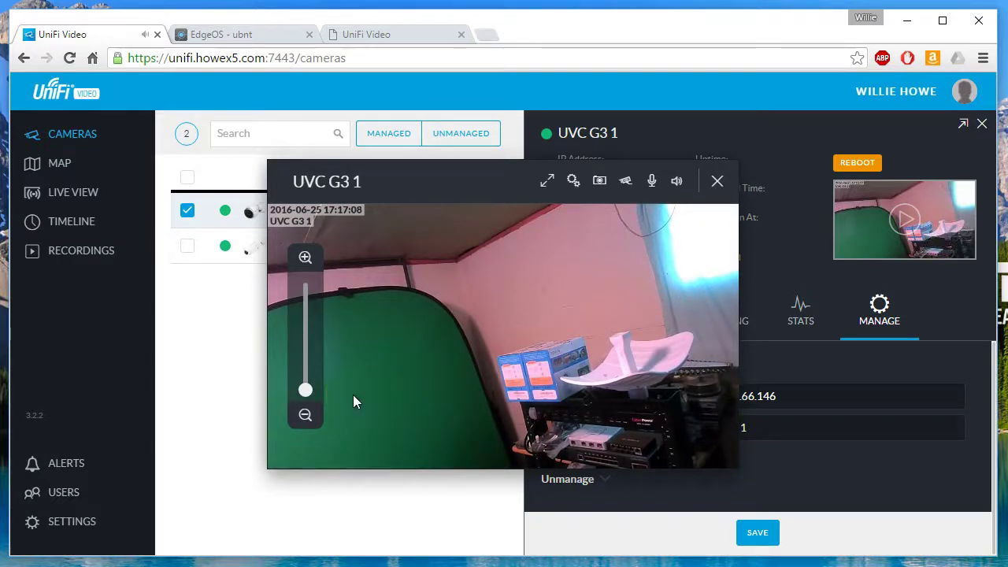
# Drop UVC G3 1's microphone volume to zero, then zoom far into the live view.
pyautogui.click(652, 183)
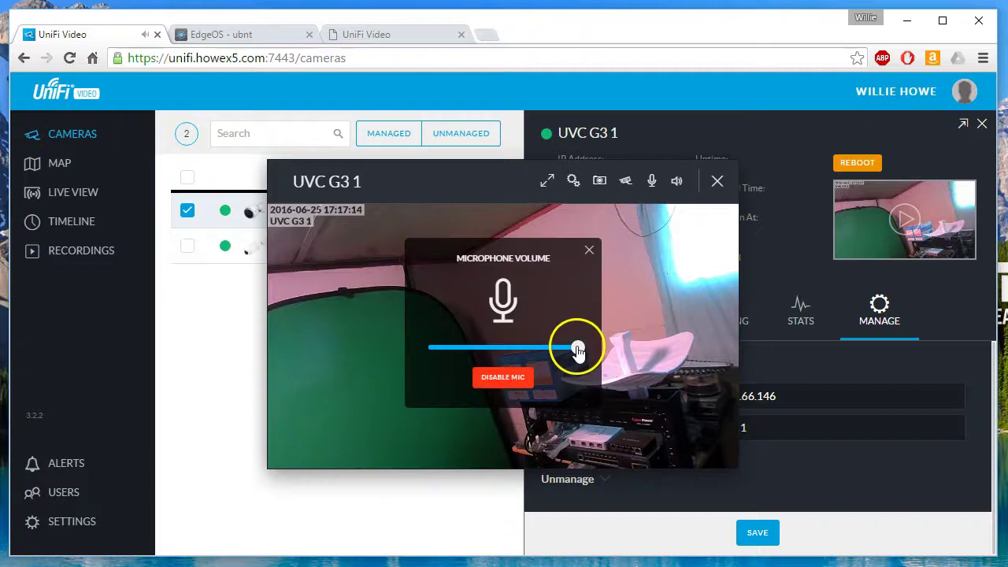
pyautogui.moveTo(578, 348); pyautogui.dragTo(427, 348)
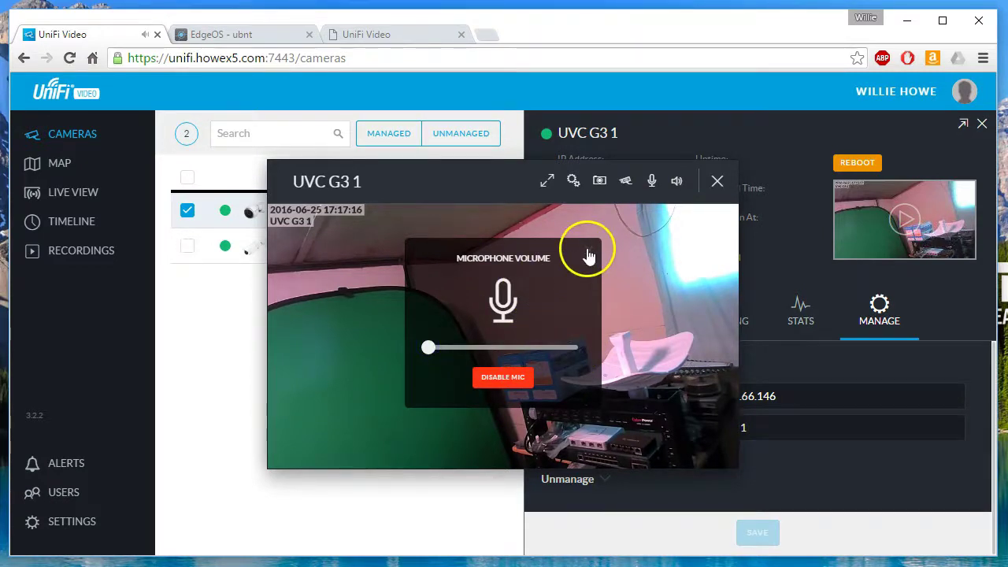
pyautogui.click(590, 256)
pyautogui.click(373, 335)
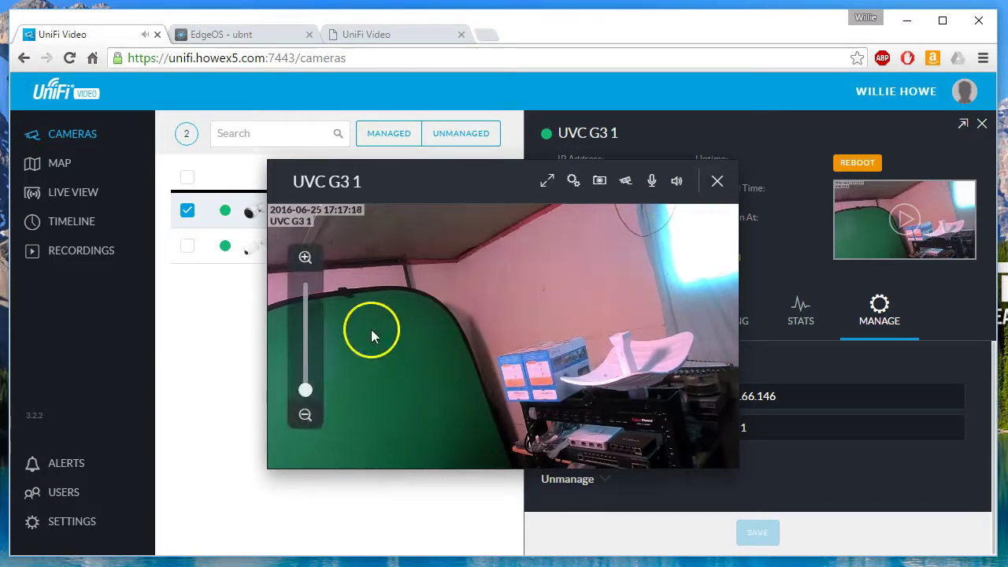
pyautogui.moveTo(310, 399)
pyautogui.mouseDown()
pyautogui.moveTo(303, 277)
pyautogui.moveTo(304, 389)
pyautogui.mouseUp()
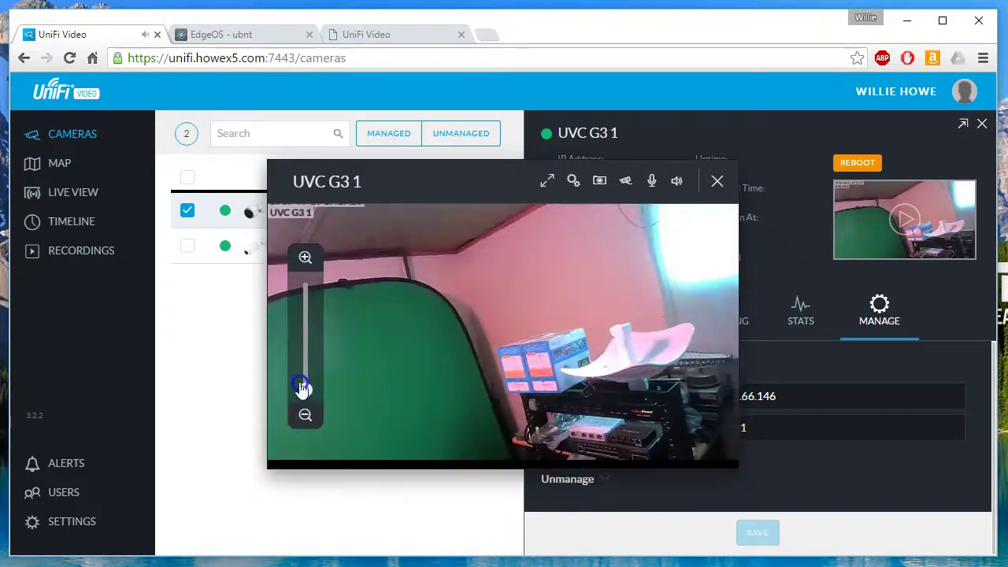
# Review the image adjustment options, then save a snapshot of the live feed.
pyautogui.click(573, 185)
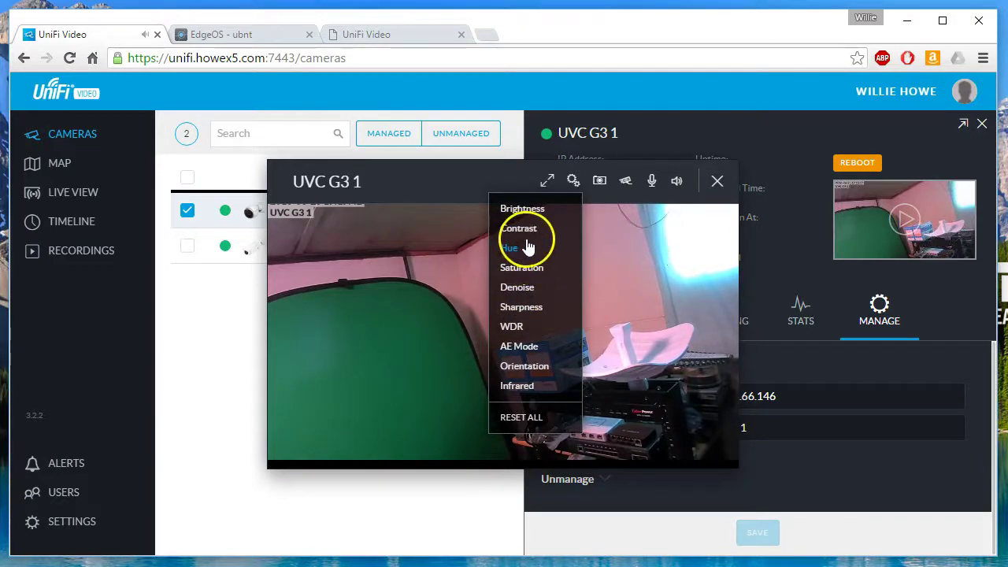
pyautogui.click(605, 196)
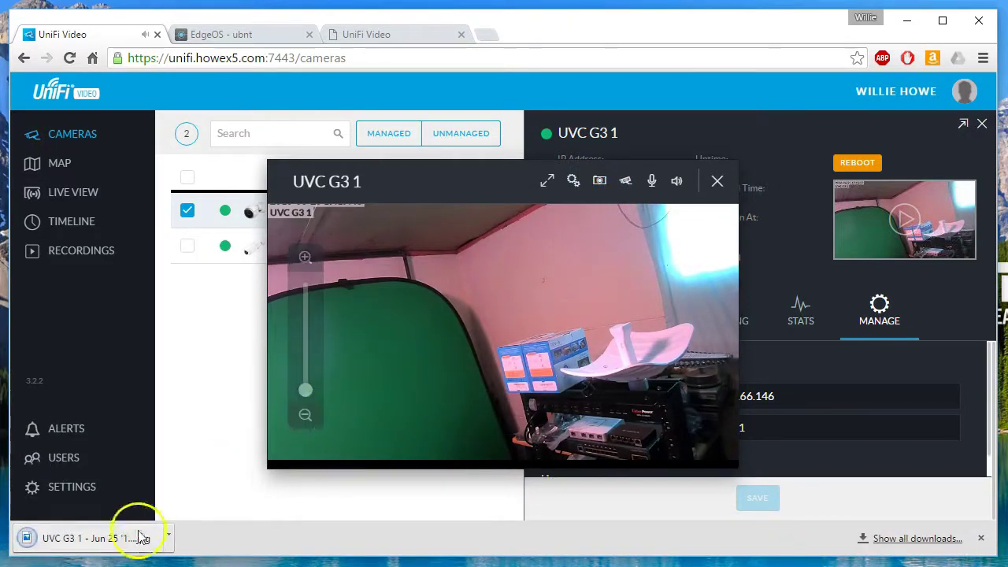
pyautogui.click(114, 544)
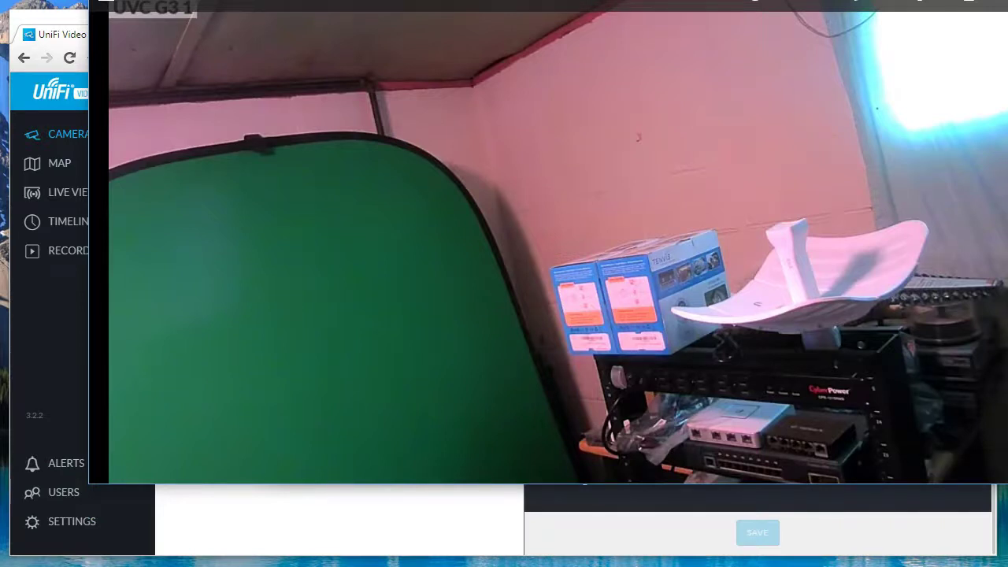
pyautogui.click(970, 2)
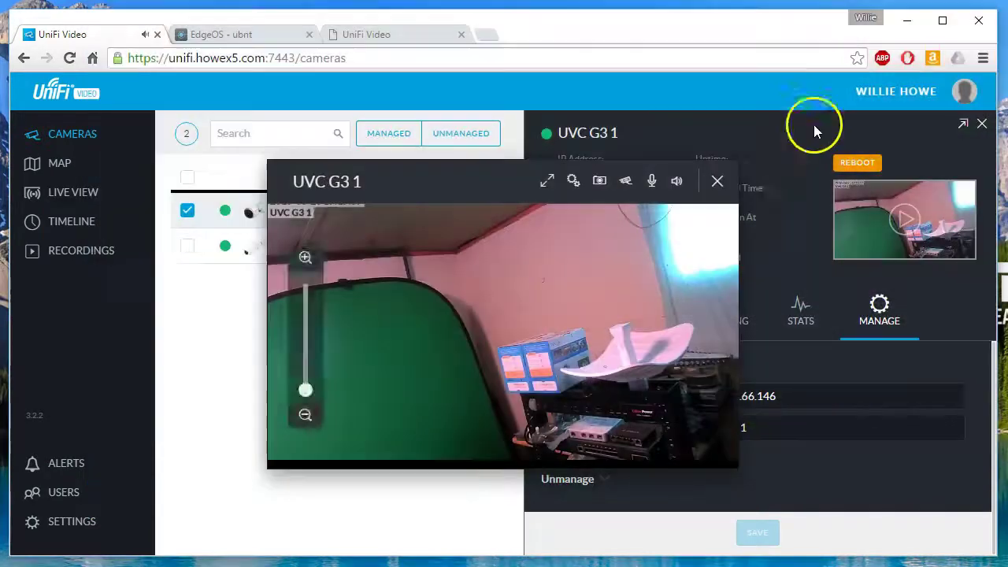
# Look over the stream quality choices and recheck the microphone volume setting.
pyautogui.click(626, 186)
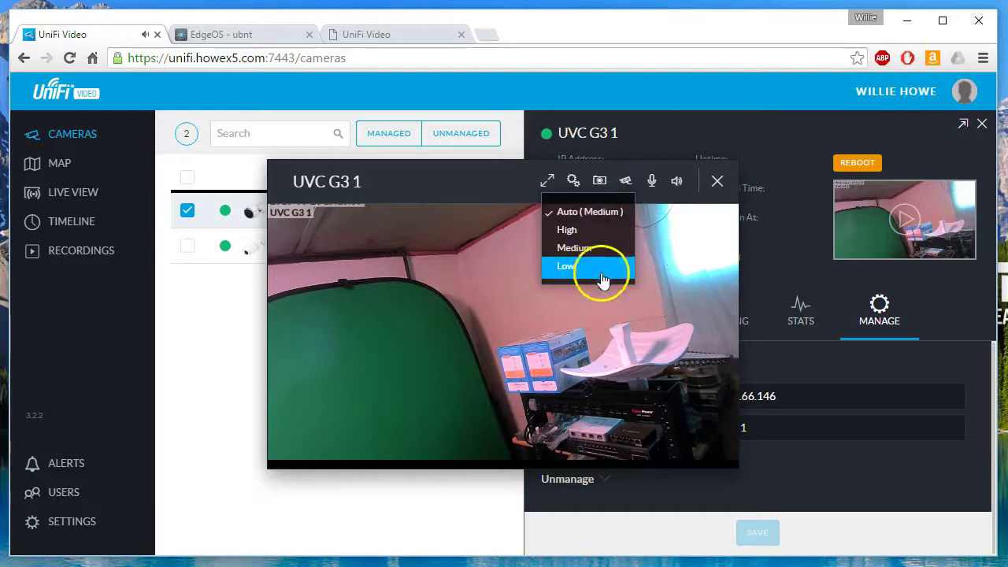
pyautogui.click(648, 166)
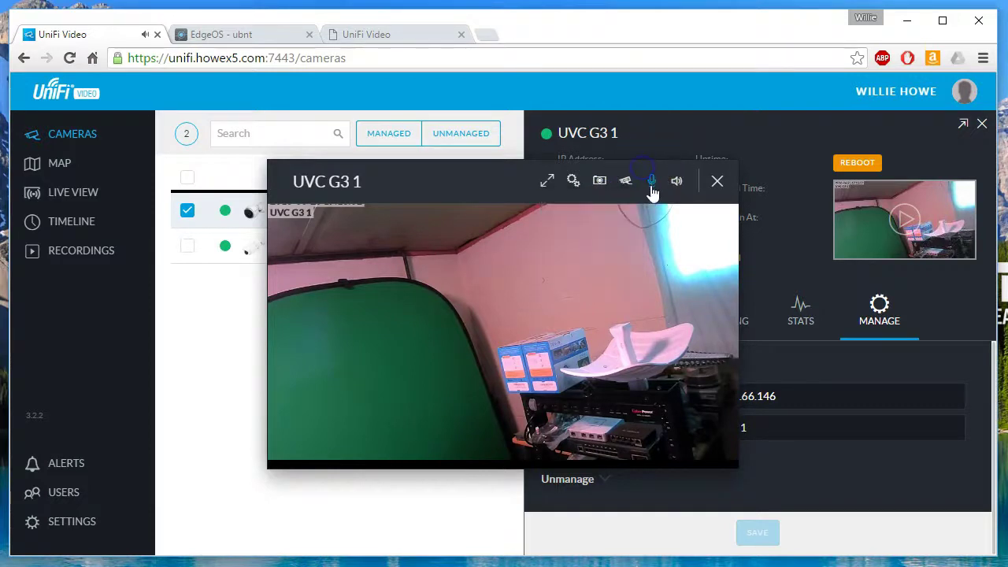
pyautogui.click(652, 183)
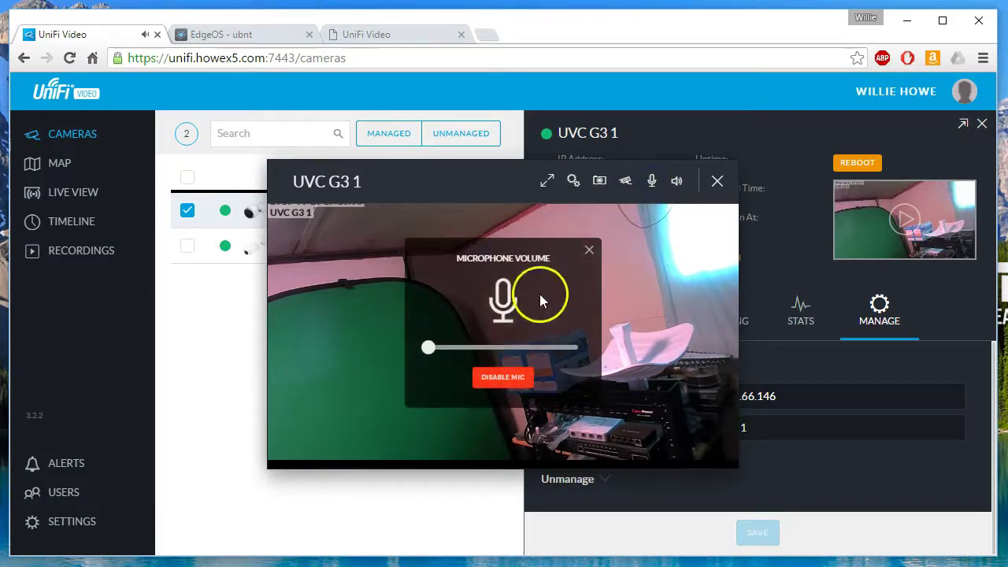
pyautogui.click(652, 180)
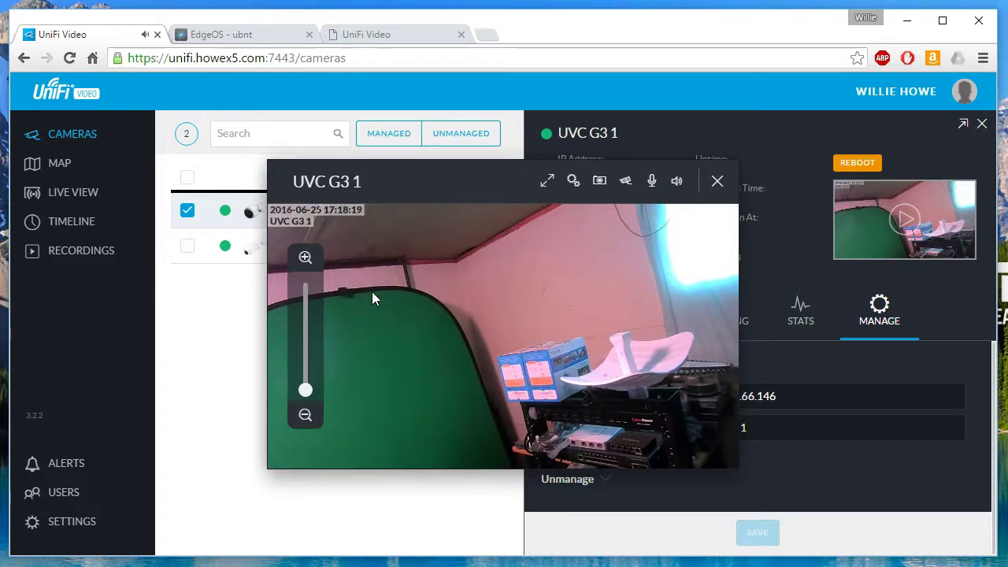
# Select items on the UVC G3 1 live view page.
pyautogui.click(475, 321)
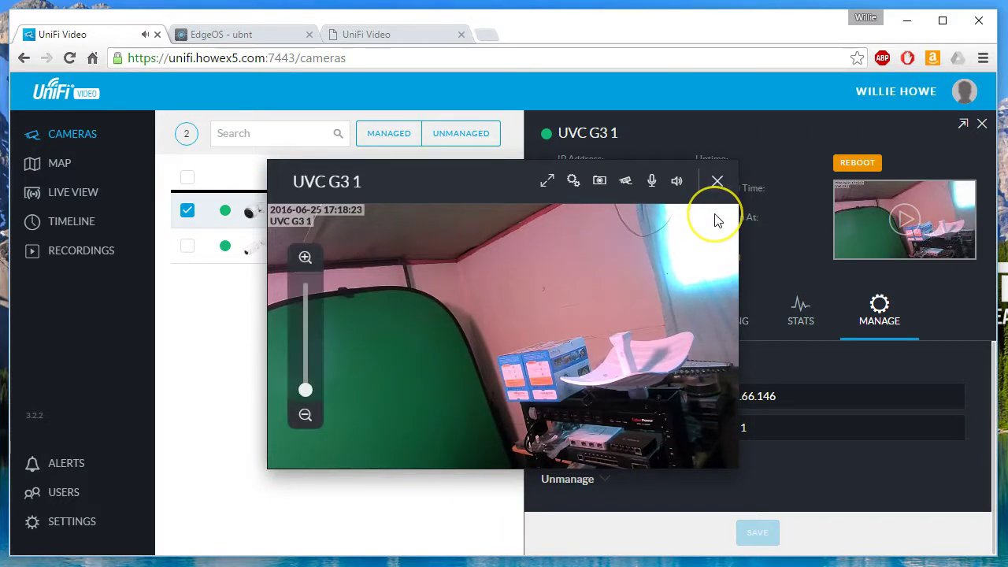
pyautogui.click(710, 235)
pyautogui.click(702, 269)
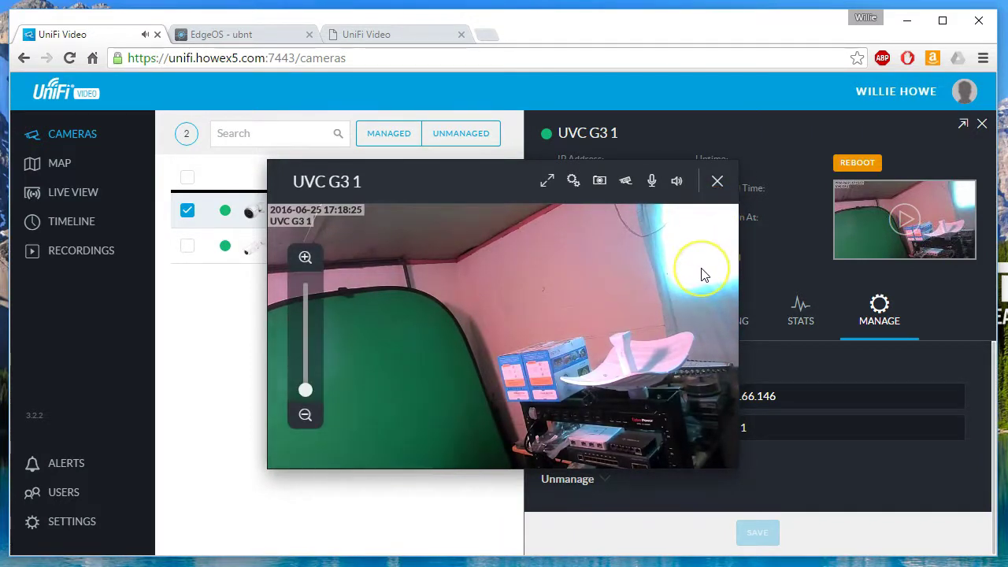